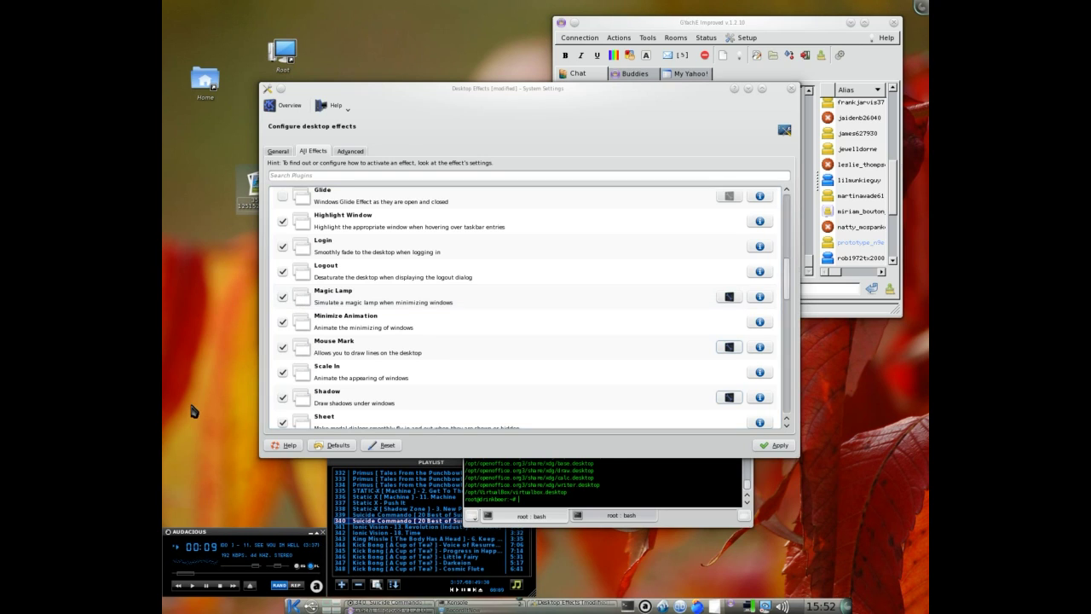
Step: Rotate the virtual desktops as a 3D cube, then return to the normal desktop and close the widget dashboard
scroll(192, 409, down, 1)
scroll(363, 444, down, 1)
key(Escape)
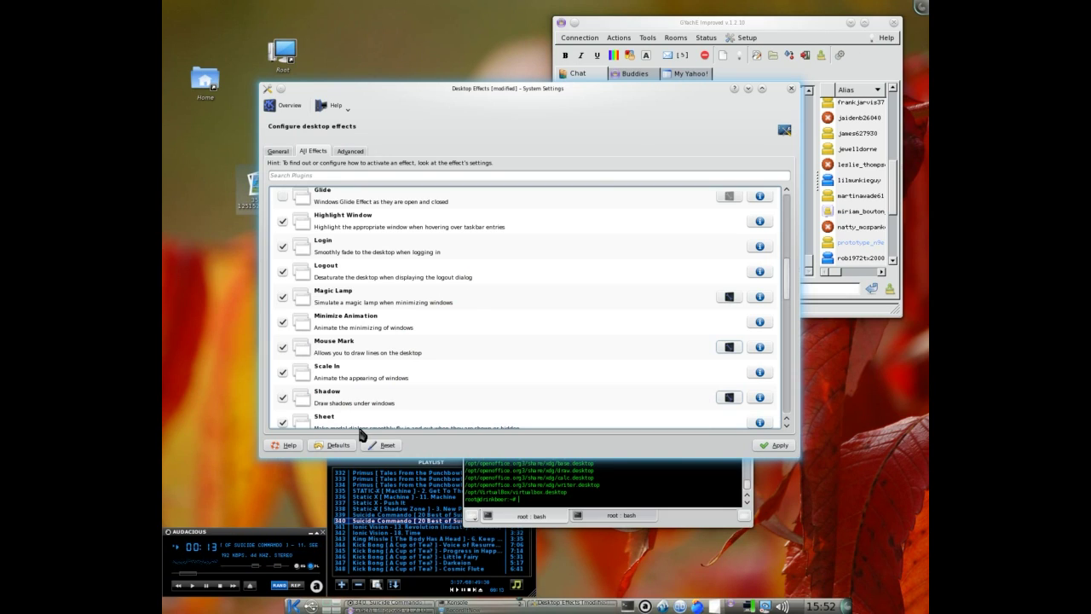
key(ctrl+F11)
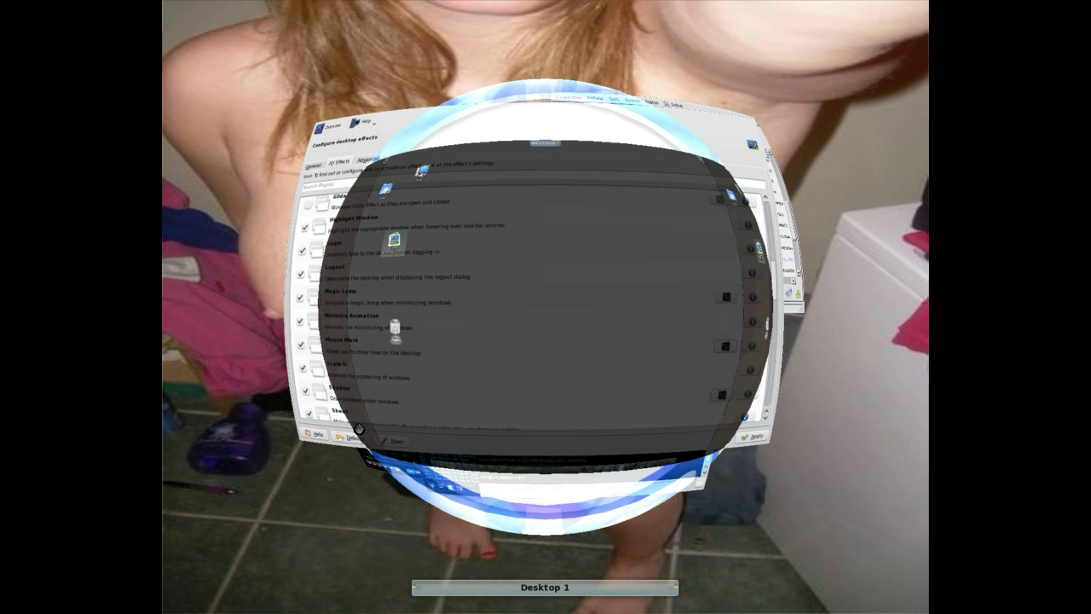
drag(362, 550, 532, 373)
key(Escape)
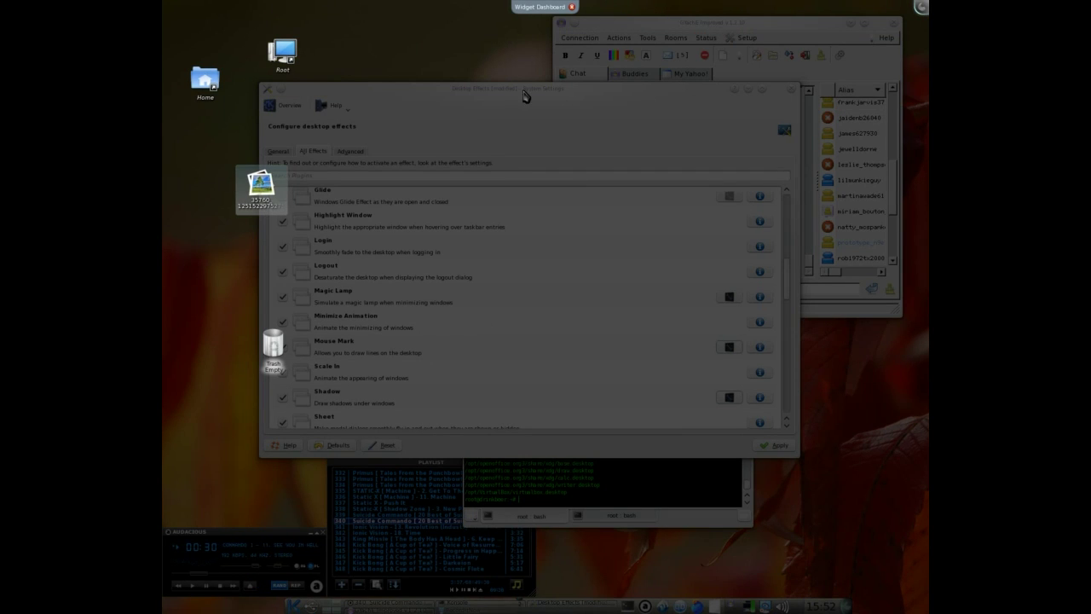
click(573, 7)
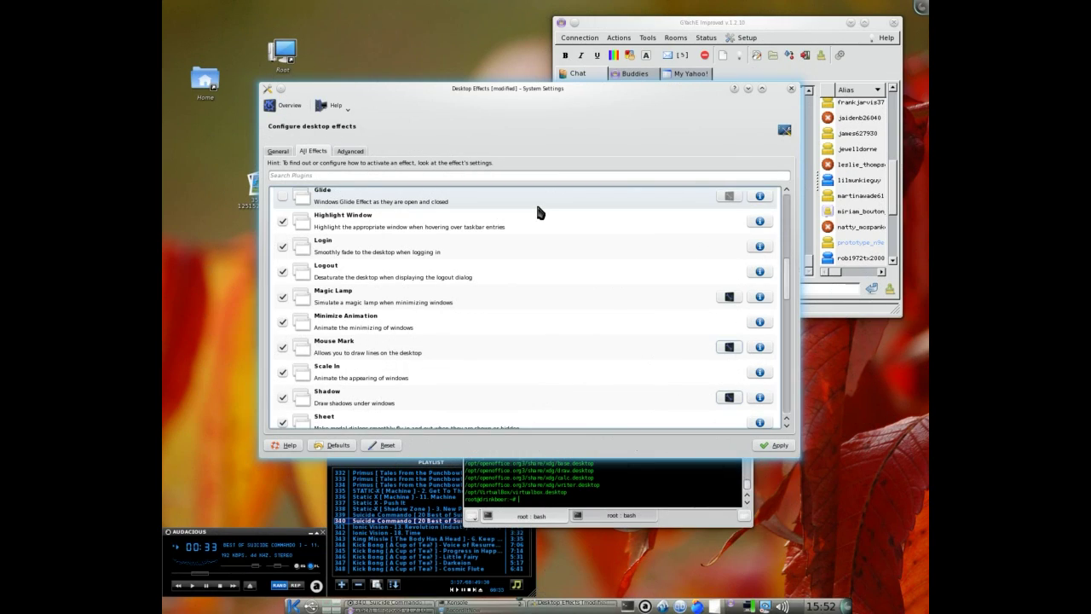
Step: Minimize the root terminal window and restore it to demonstrate the animation, then bring the Desktop Effects window back to the front
scroll(519, 371, down, 2)
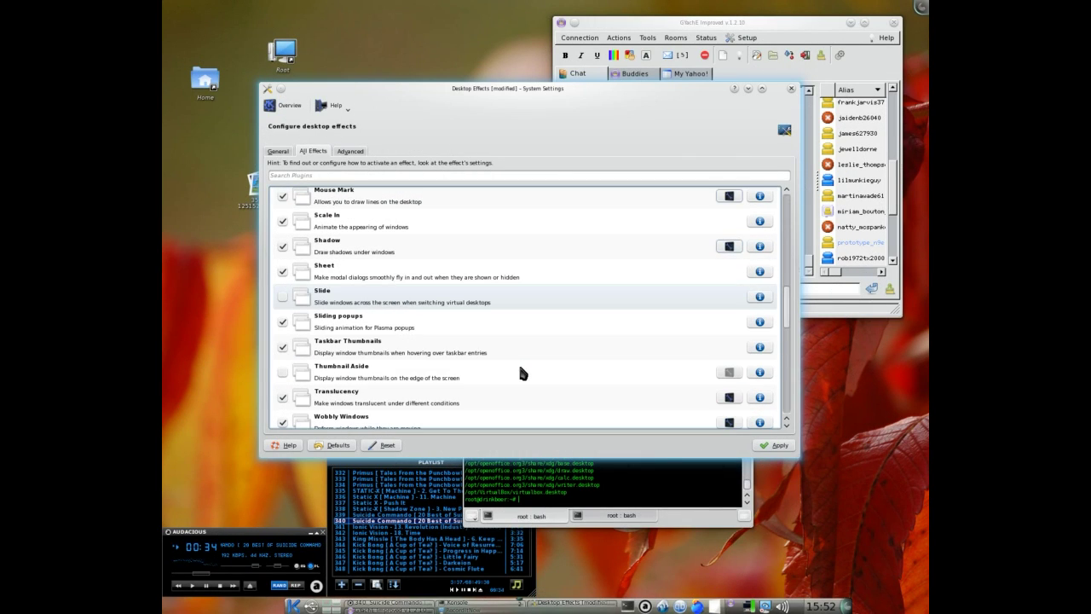
scroll(517, 373, down, 4)
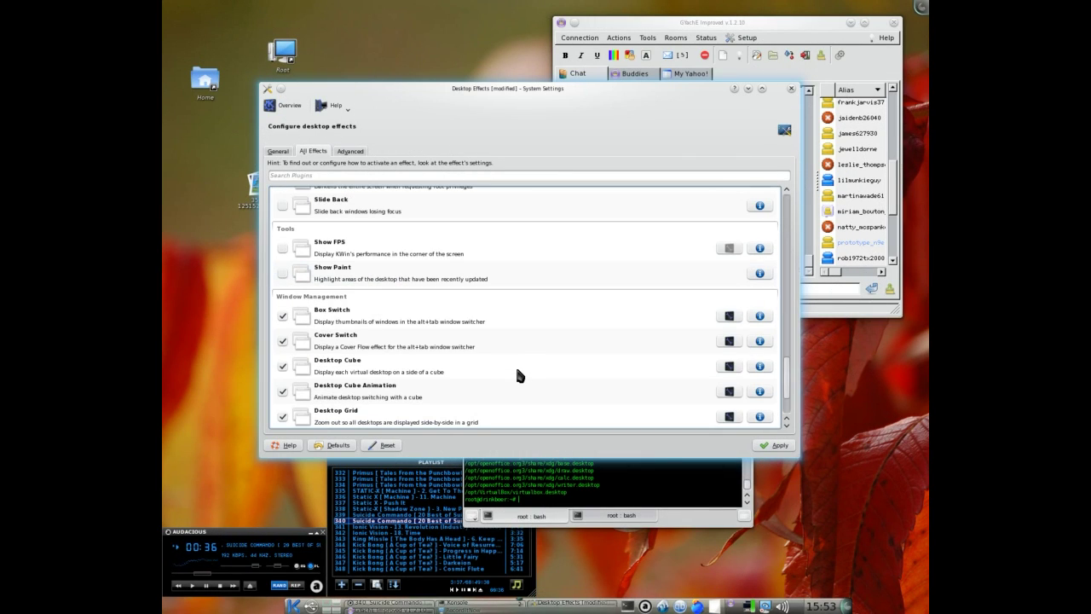
scroll(516, 373, up, 1)
click(634, 489)
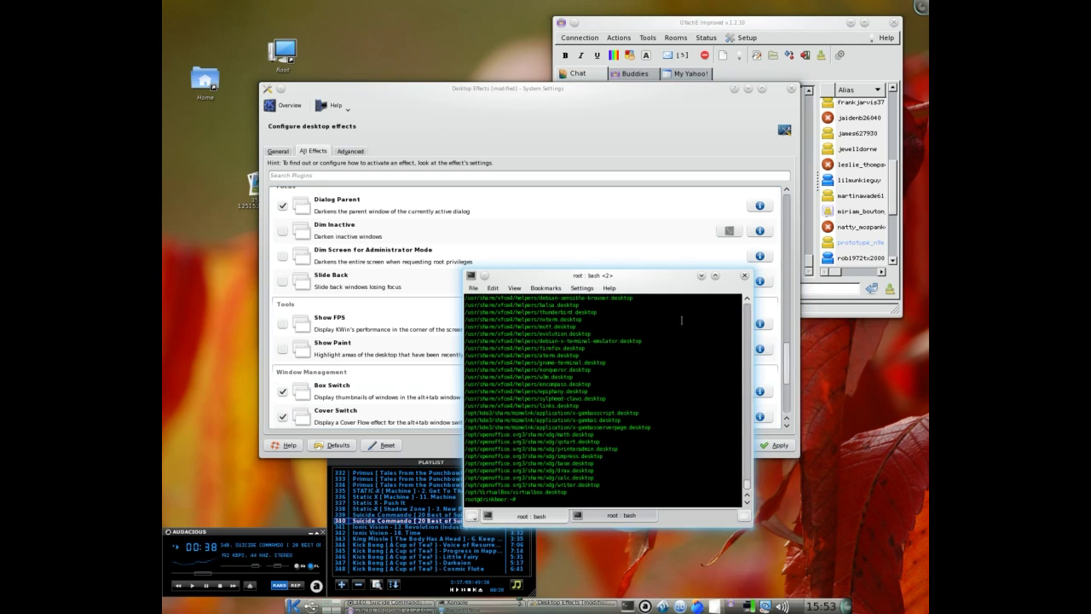
click(702, 277)
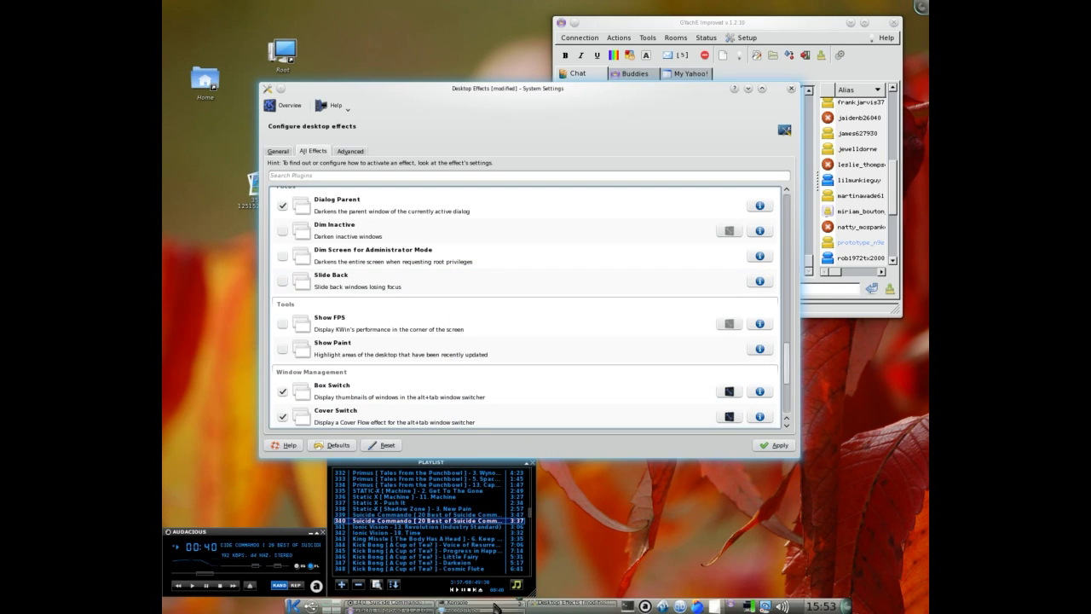
click(496, 608)
click(486, 585)
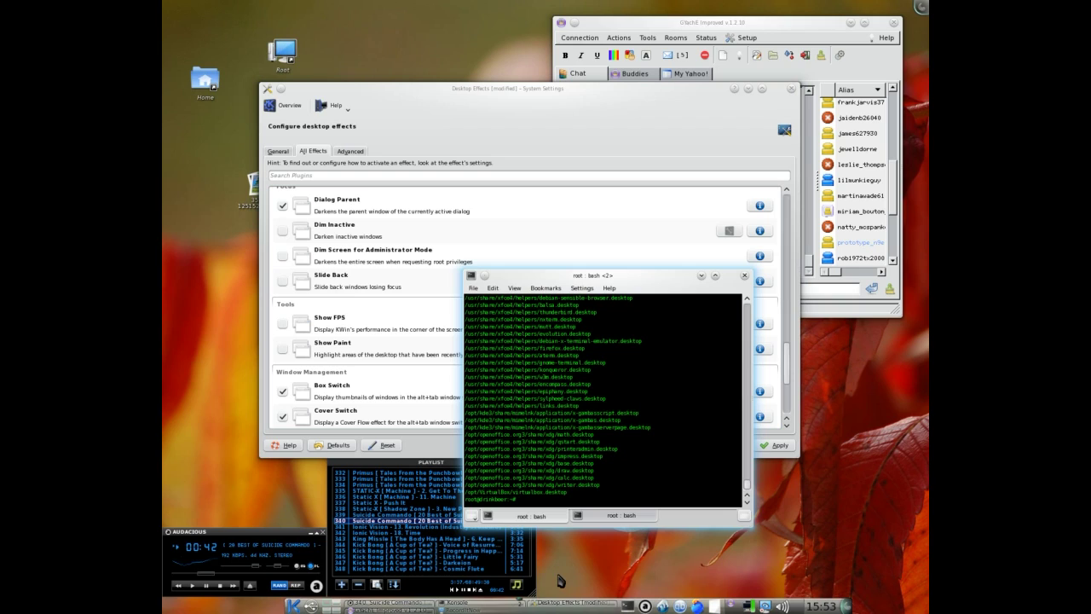
click(444, 454)
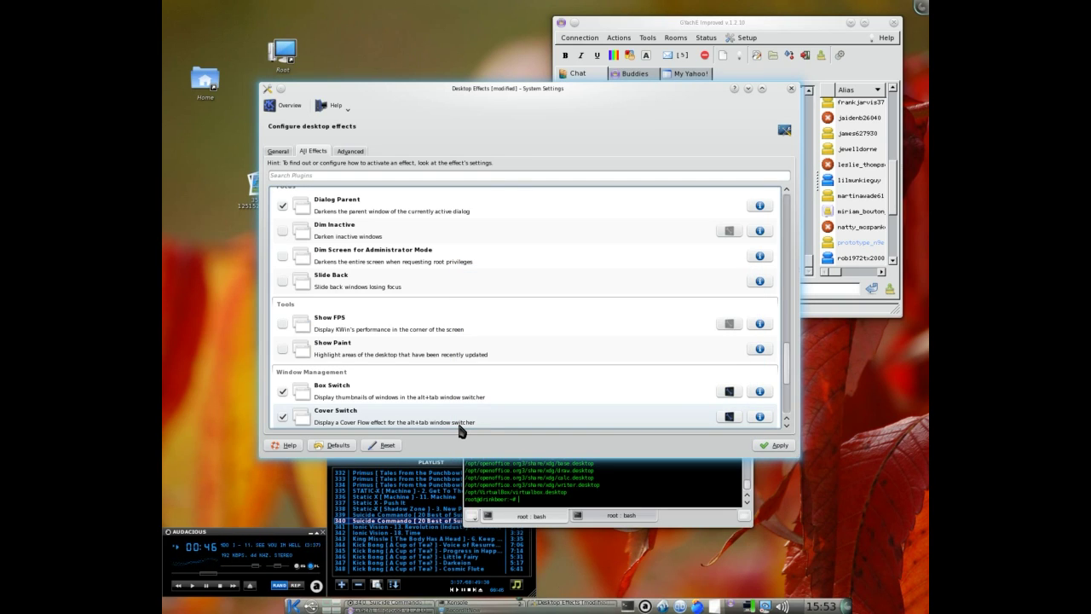
Step: Show all four virtual desktops in the desktop grid, then return to the first desktop
key(ctrl+F8)
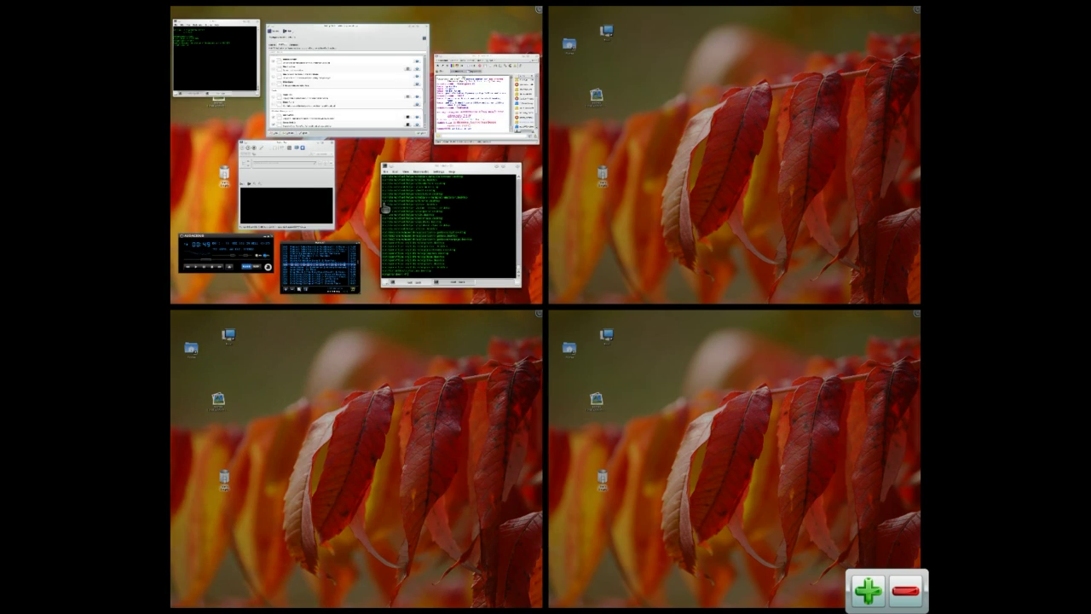
click(385, 209)
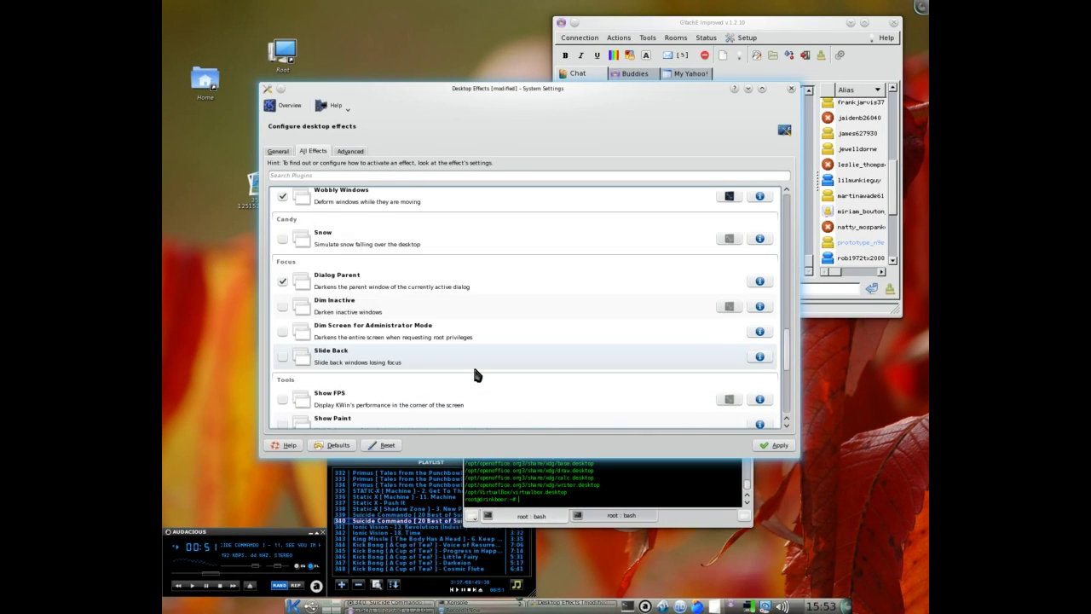
Step: Disable the Scale In effect in the effects list and apply the change
scroll(476, 375, up, 7)
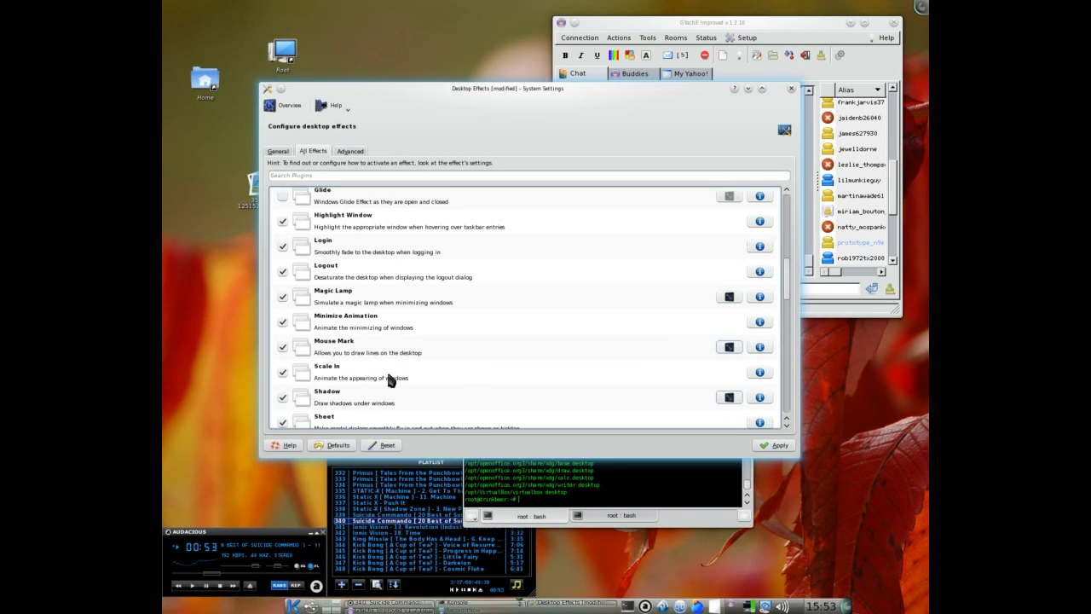
scroll(349, 377, up, 6)
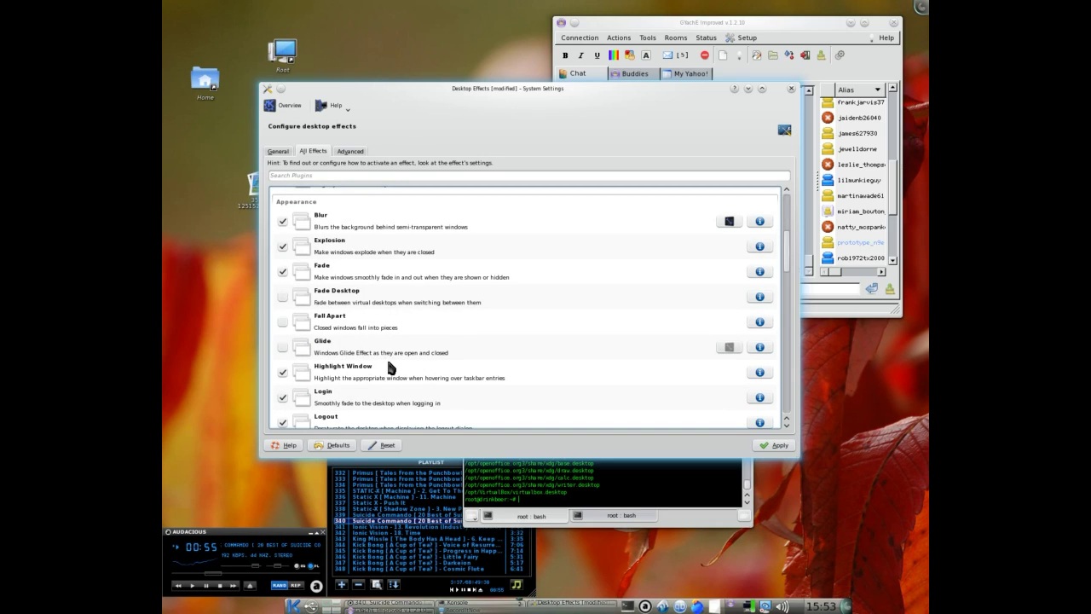
scroll(442, 369, down, 1)
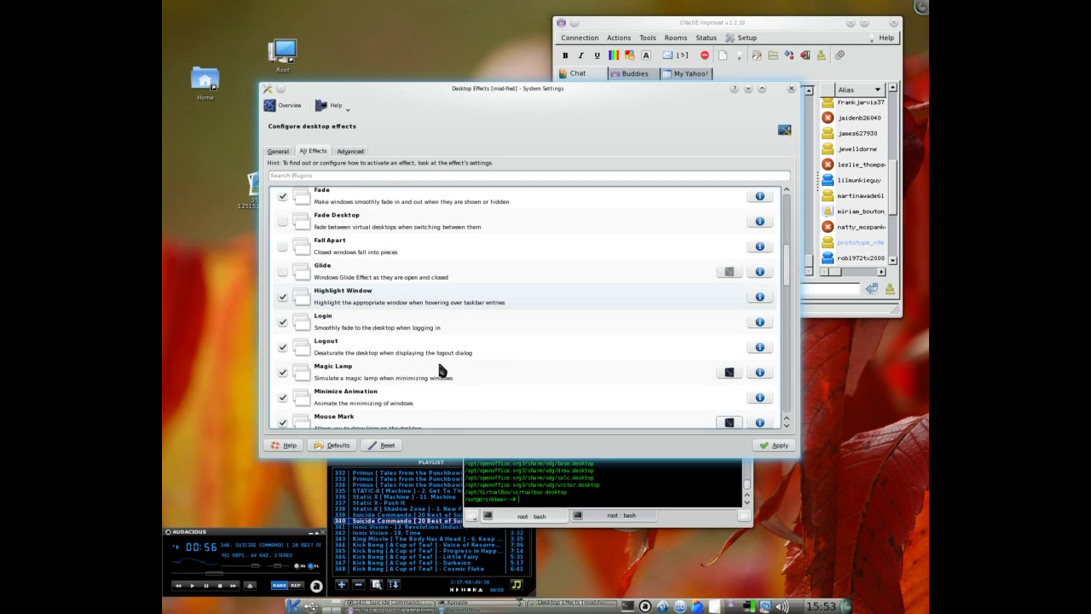
scroll(441, 371, down, 2)
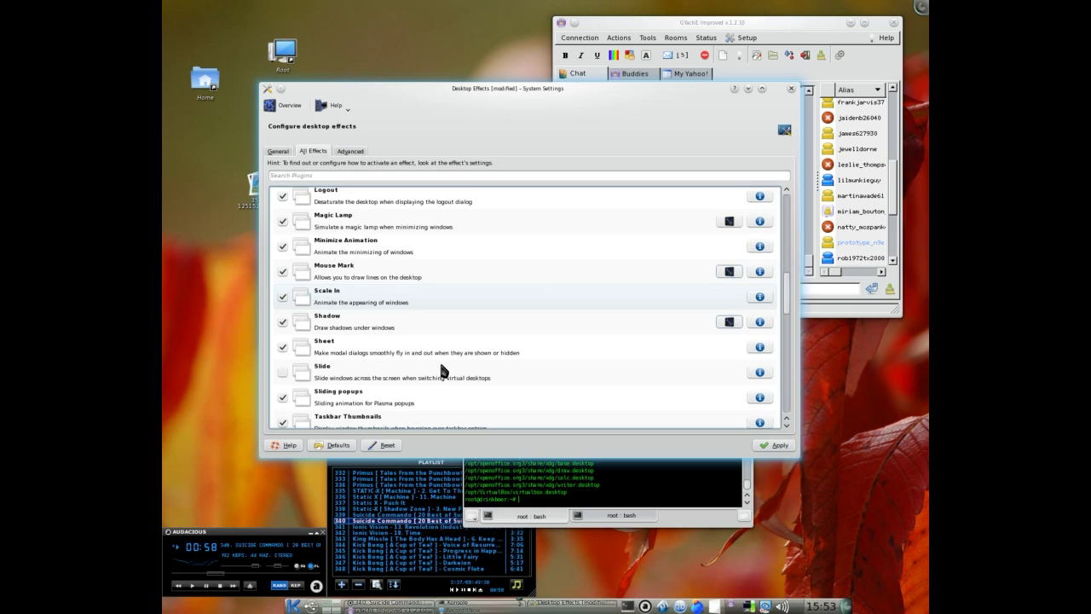
drag(789, 296, 791, 303)
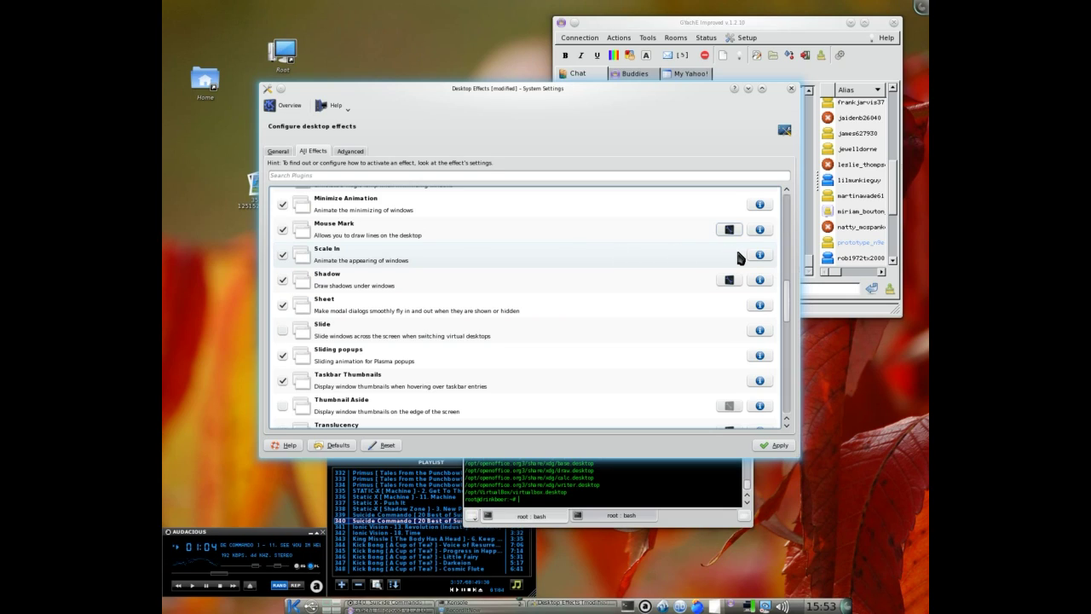
click(282, 254)
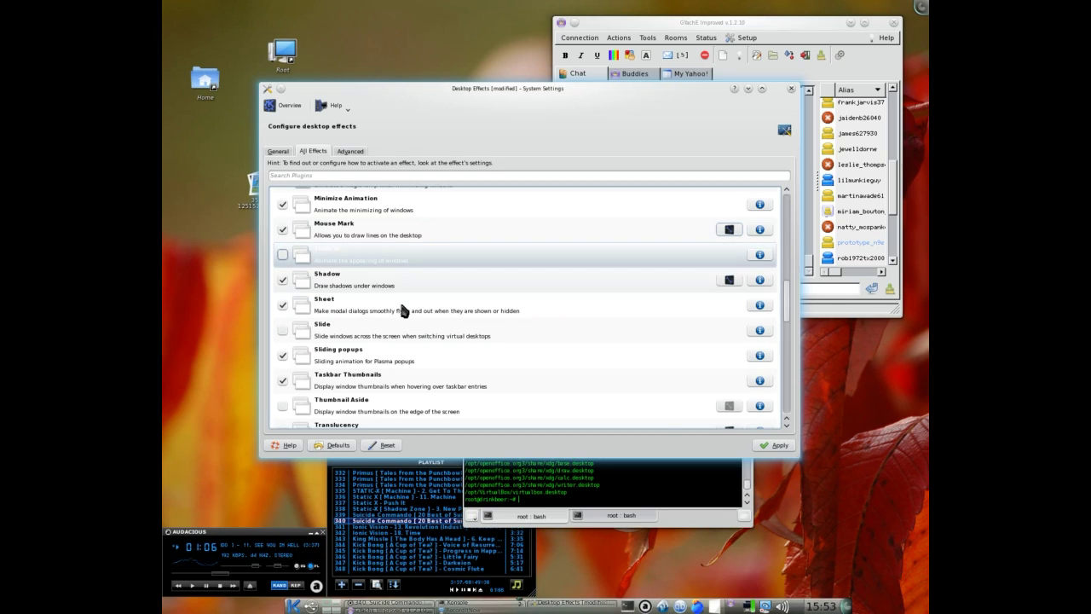
drag(793, 312, 791, 317)
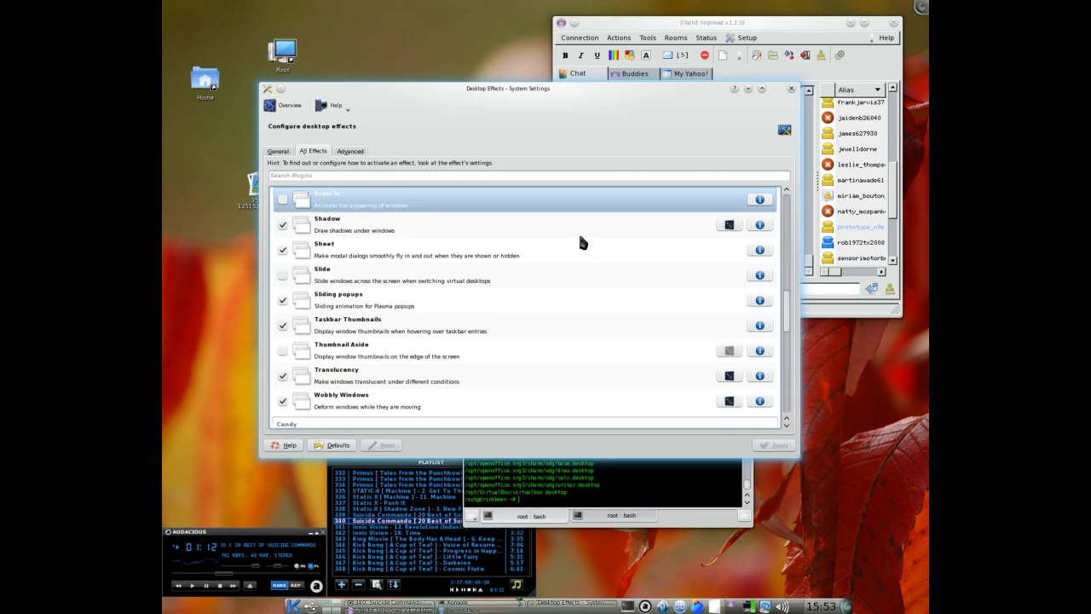
Step: Move the root terminal window slightly upward to demonstrate wobbly windows, then bring the Desktop Effects window back to the front
click(587, 506)
drag(547, 278, 546, 245)
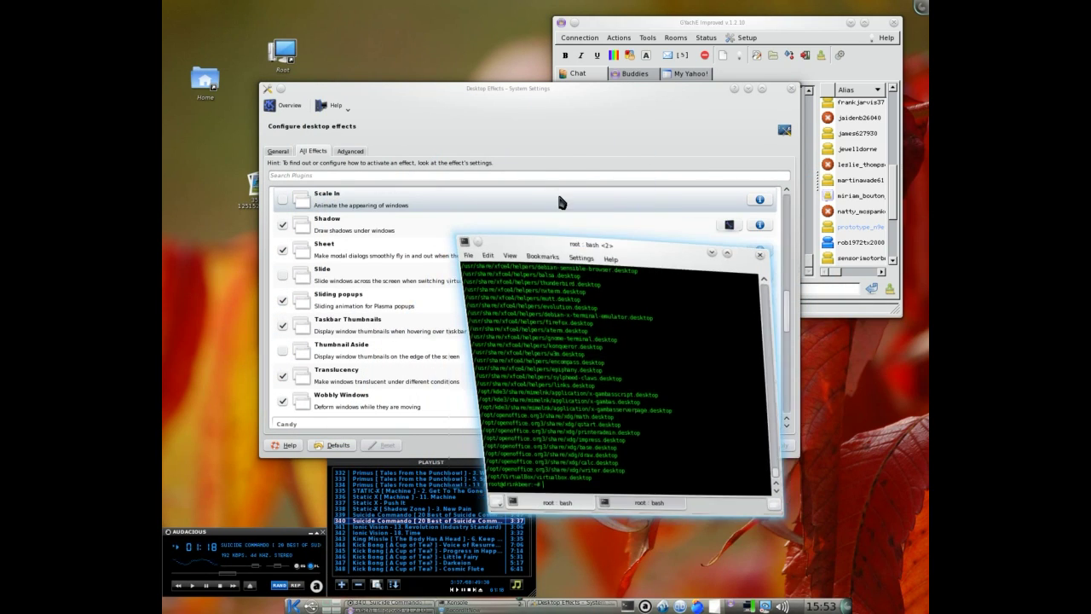
click(614, 153)
Step: Review the Mouse Mark effect's appearance settings and shortcuts, then close them without changes
scroll(545, 322, up, 3)
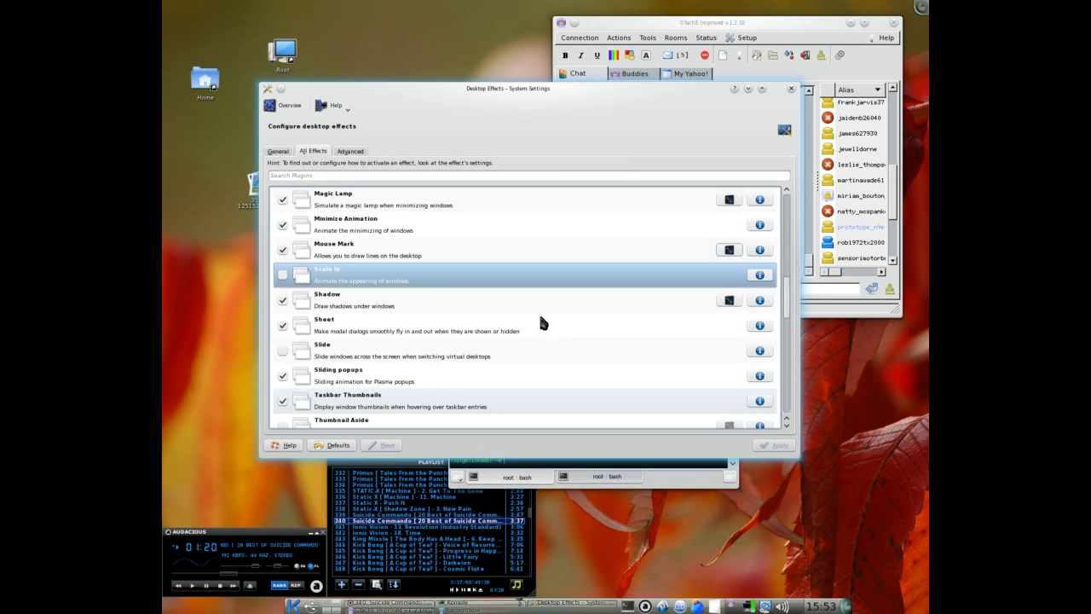
click(389, 255)
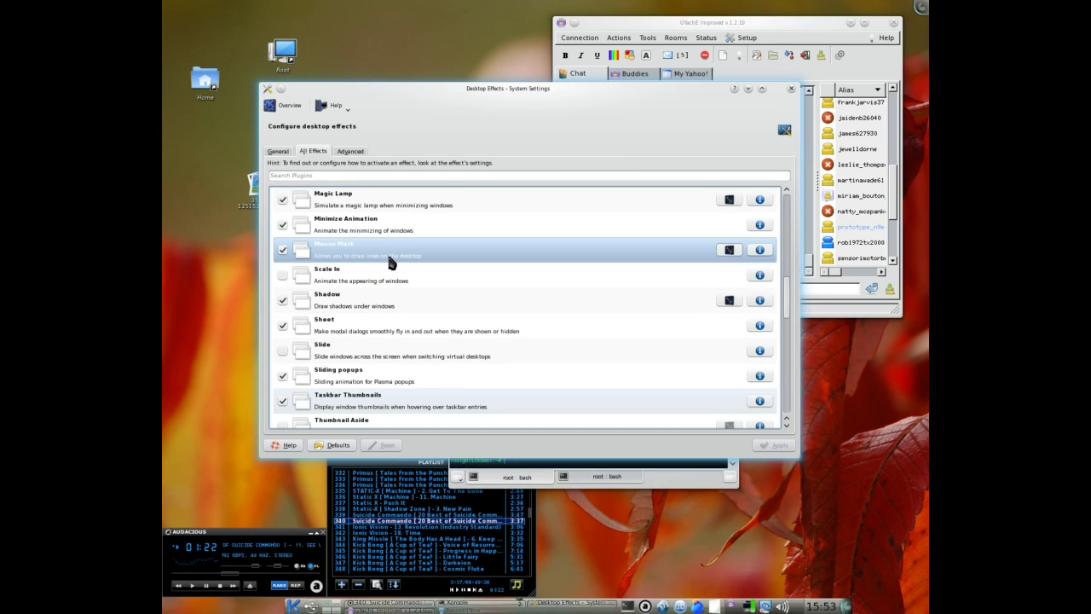
click(729, 249)
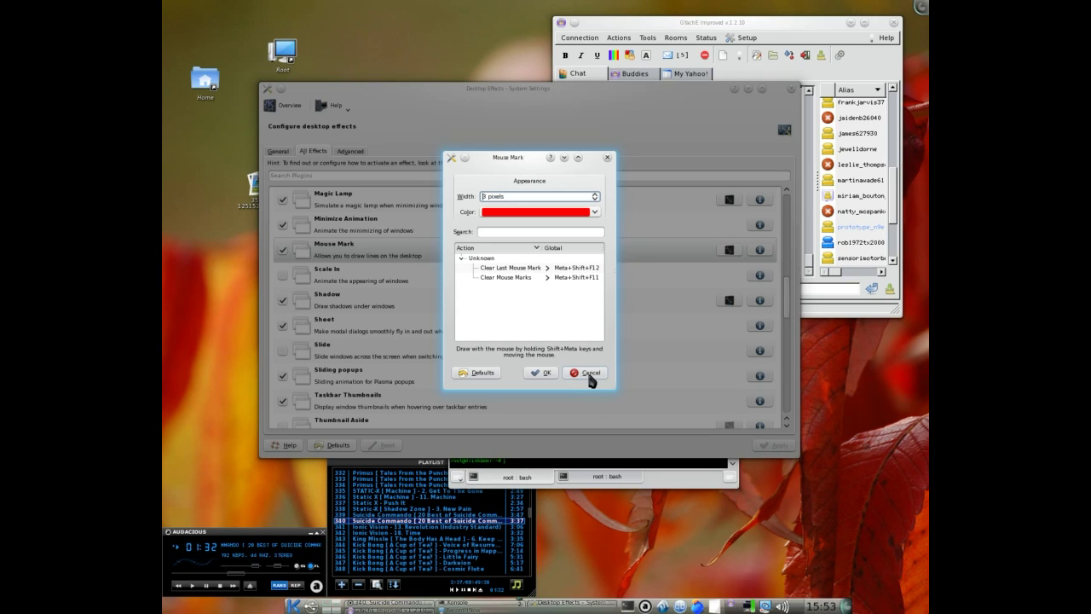
click(589, 374)
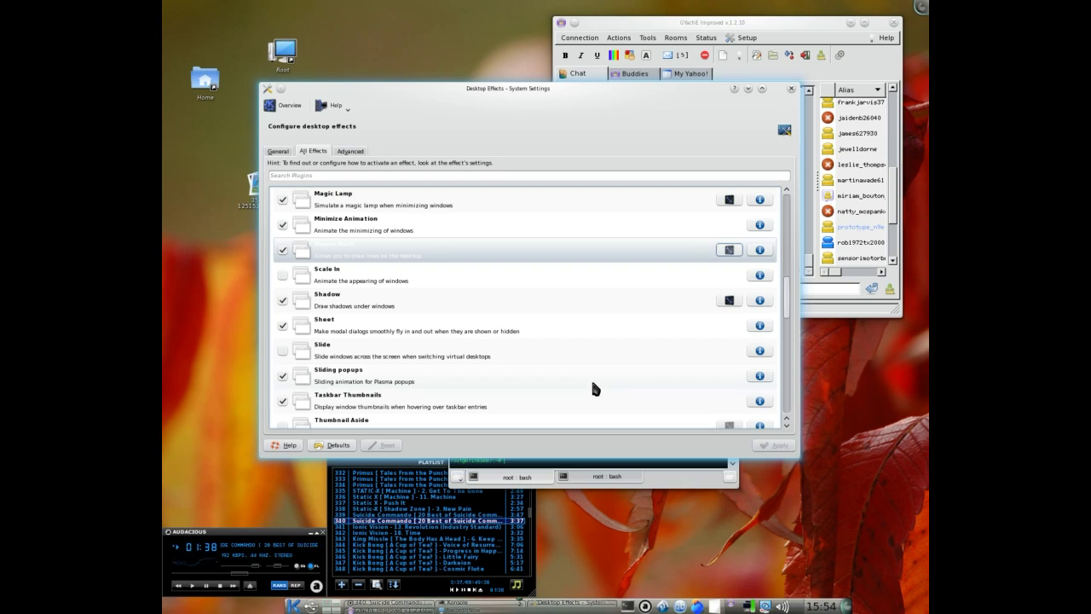
Step: Draw several freehand mouse marks on the desktop and over the effects list, clearing the marks from the screen
drag(592, 383, 772, 491)
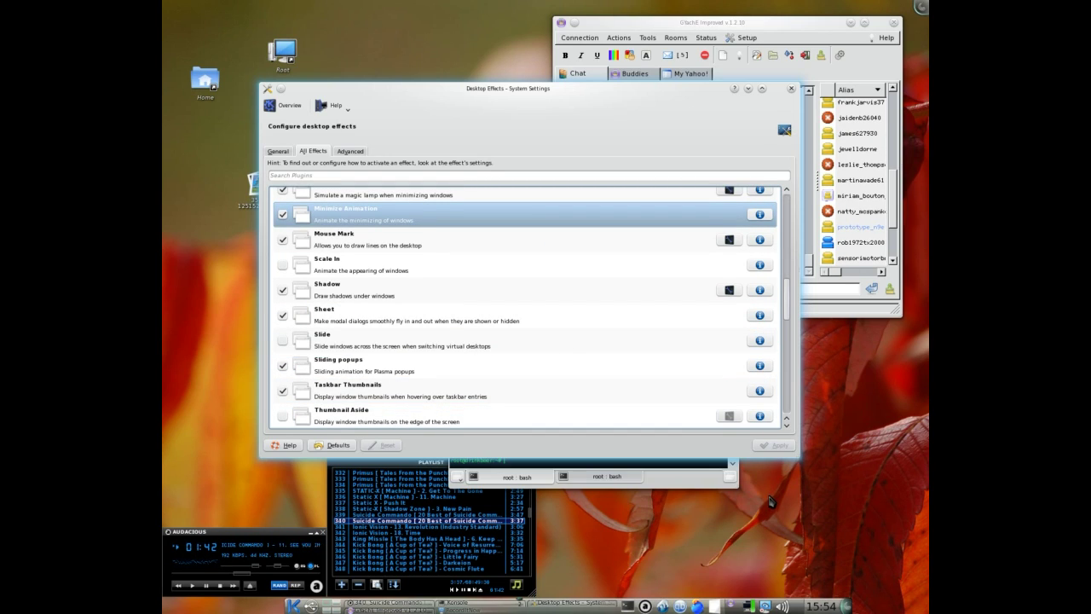
key(ctrl+shift+F11)
drag(631, 544, 708, 539)
key(ctrl+shift+F11)
key(ctrl+shift+F11)
mouse_move(795, 407)
mouse_down()
mouse_move(577, 492)
mouse_move(754, 538)
mouse_up()
key(shift+super+F11)
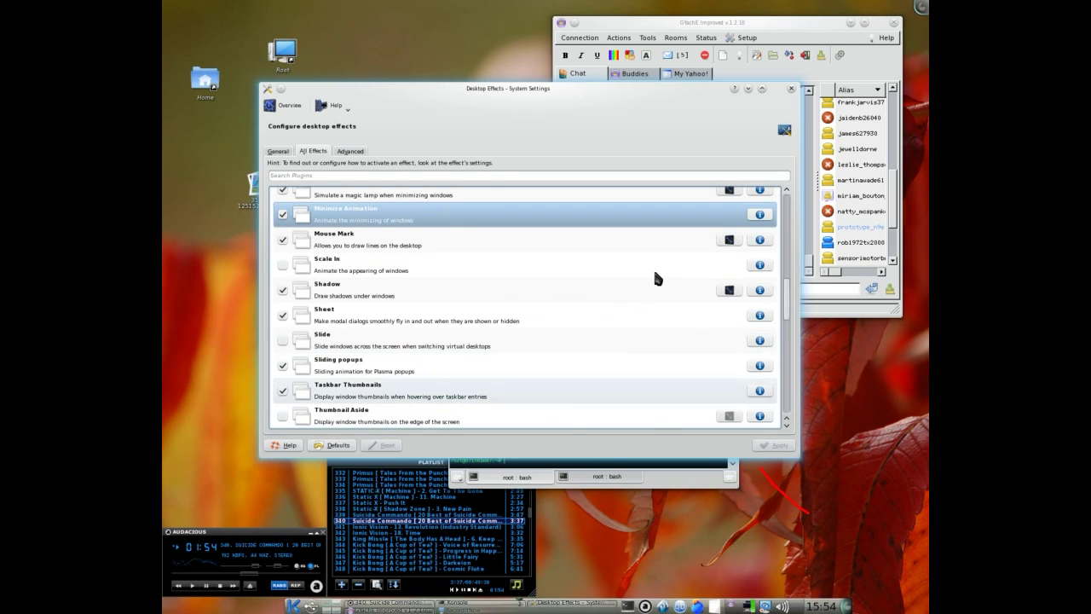
mouse_move(626, 358)
mouse_down()
mouse_move(389, 299)
mouse_move(704, 357)
mouse_up()
key(shift+super+F11)
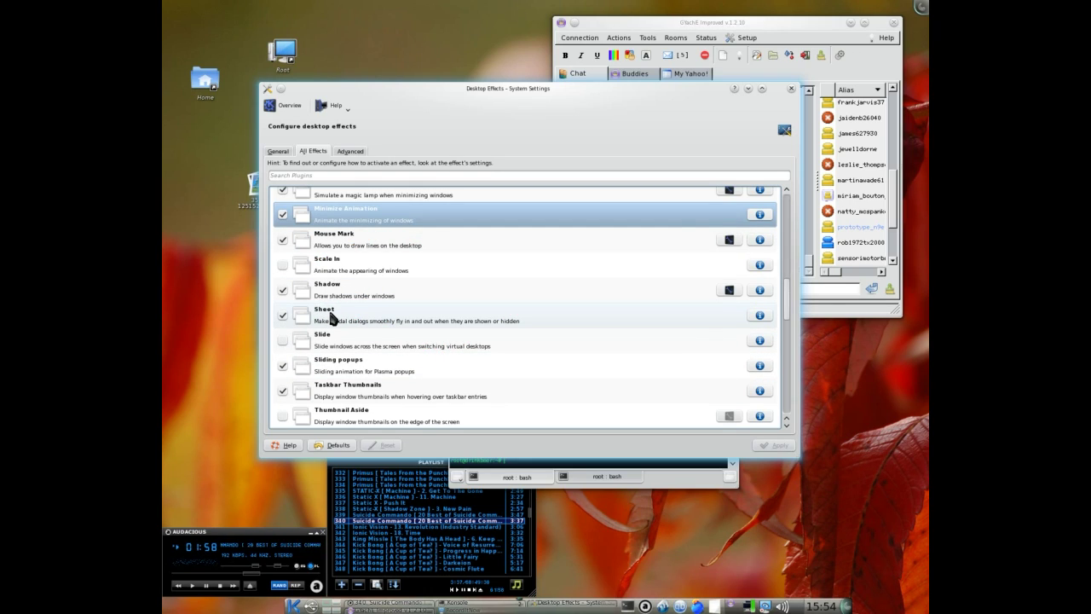
Step: Bring up the Window Management effects and cycle through all open windows in the window switcher, ending on Desktop Effects
scroll(417, 380, down, 5)
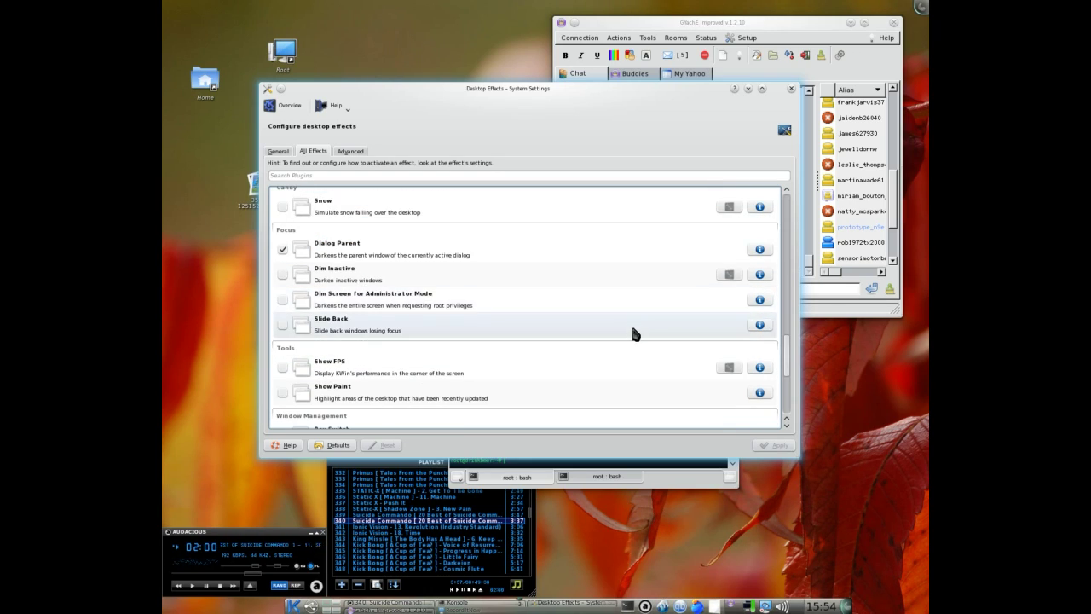
scroll(631, 337, down, 5)
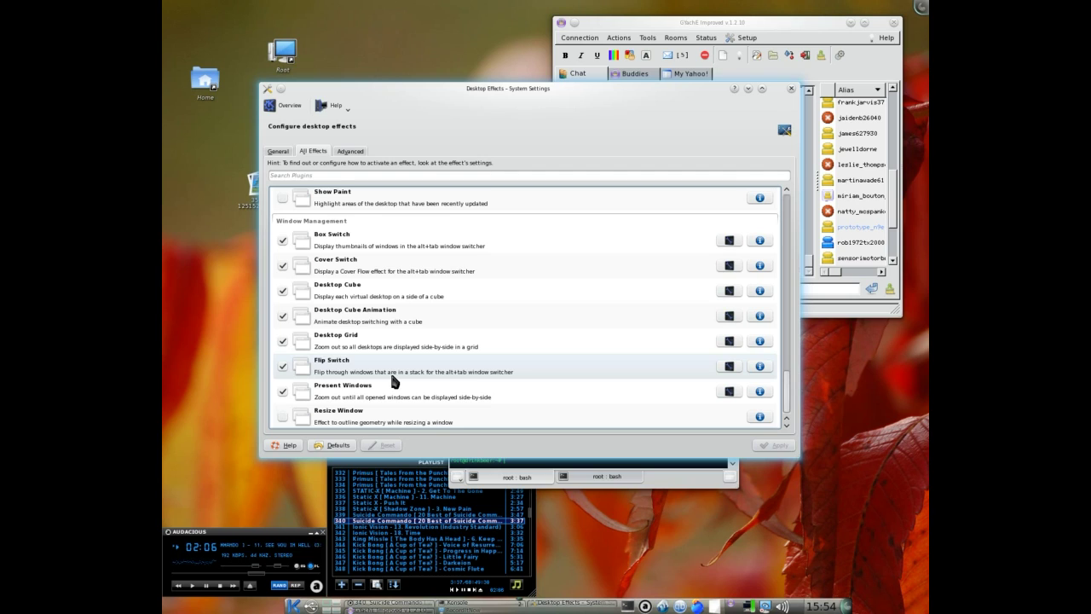
key(alt+Tab)
key(alt+Tab)
key(alt+Tab)
key(alt+Tab)
key(alt+Tab)
key(alt+Tab)
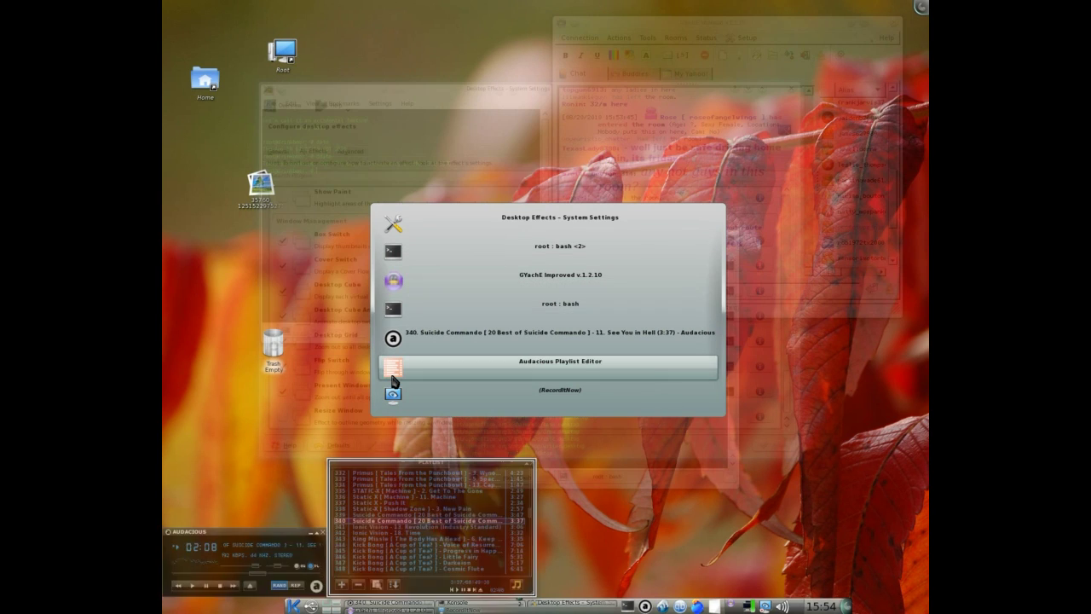
key(alt+Tab)
Step: Examine the effects list across the Appearance, Candy, Focus, Tools and Window Management categories
scroll(516, 388, up, 2)
scroll(515, 388, up, 1)
scroll(443, 381, up, 1)
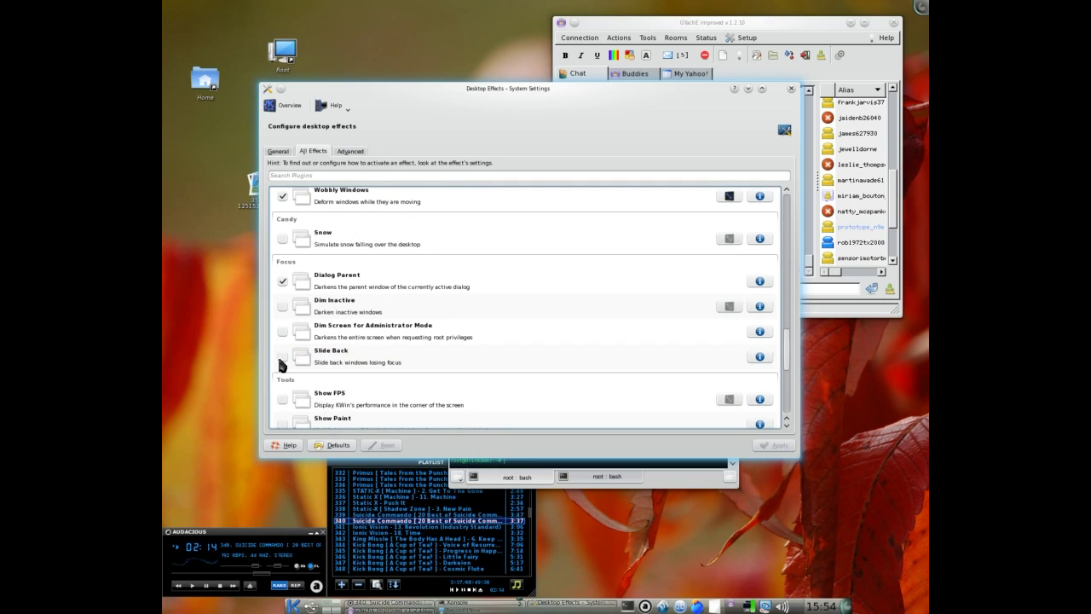
scroll(290, 354, up, 1)
scroll(295, 358, down, 5)
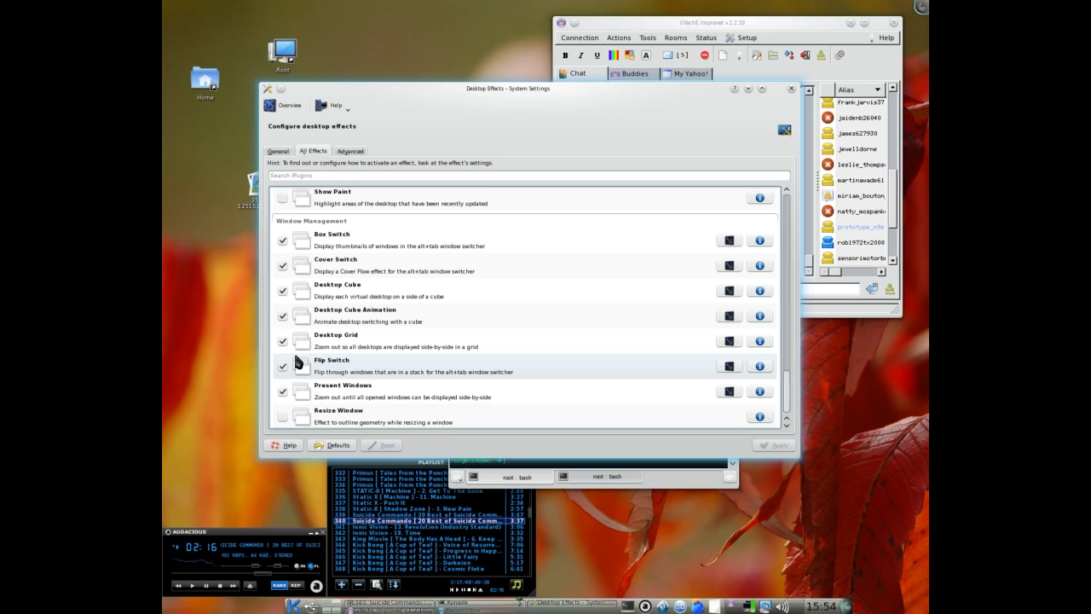
scroll(292, 375, up, 8)
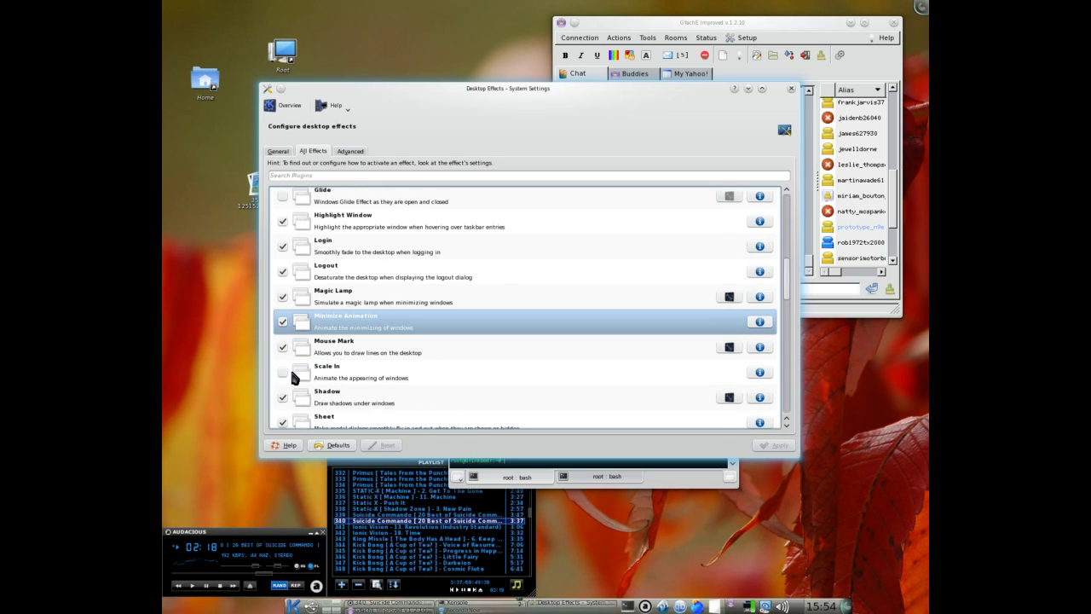
scroll(290, 367, down, 6)
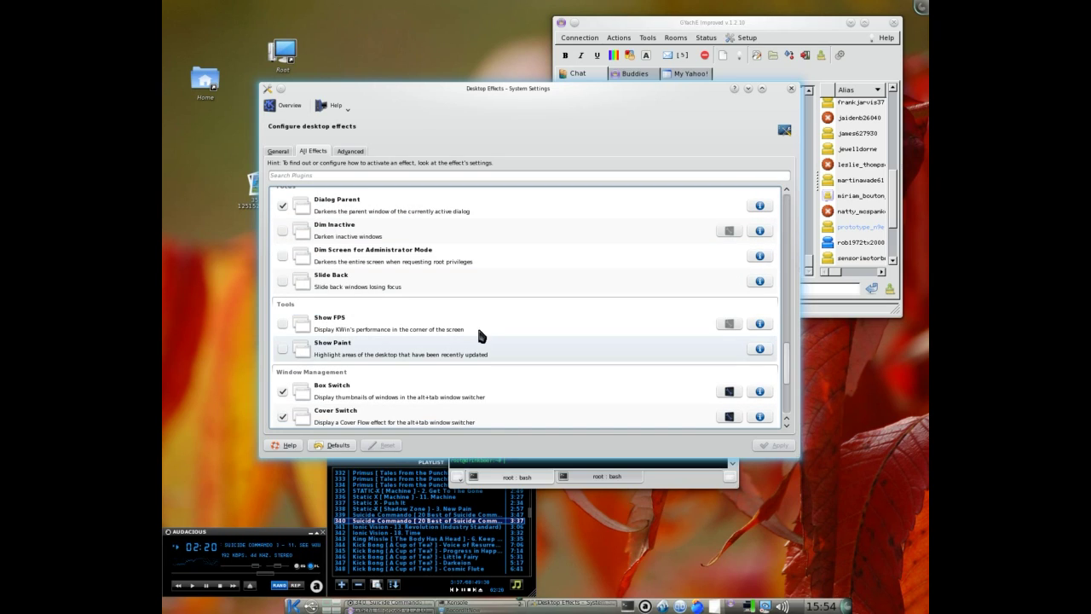
drag(788, 374, 789, 353)
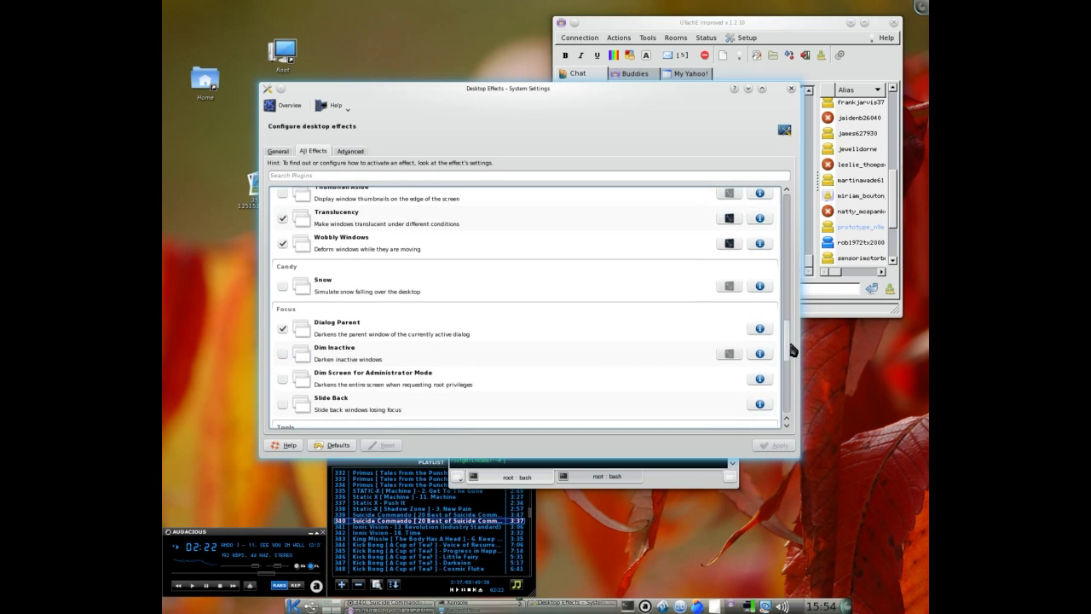
Step: Enable the Snow effect under Candy, apply it, and review its appearance settings and shortcut without changing them
click(282, 295)
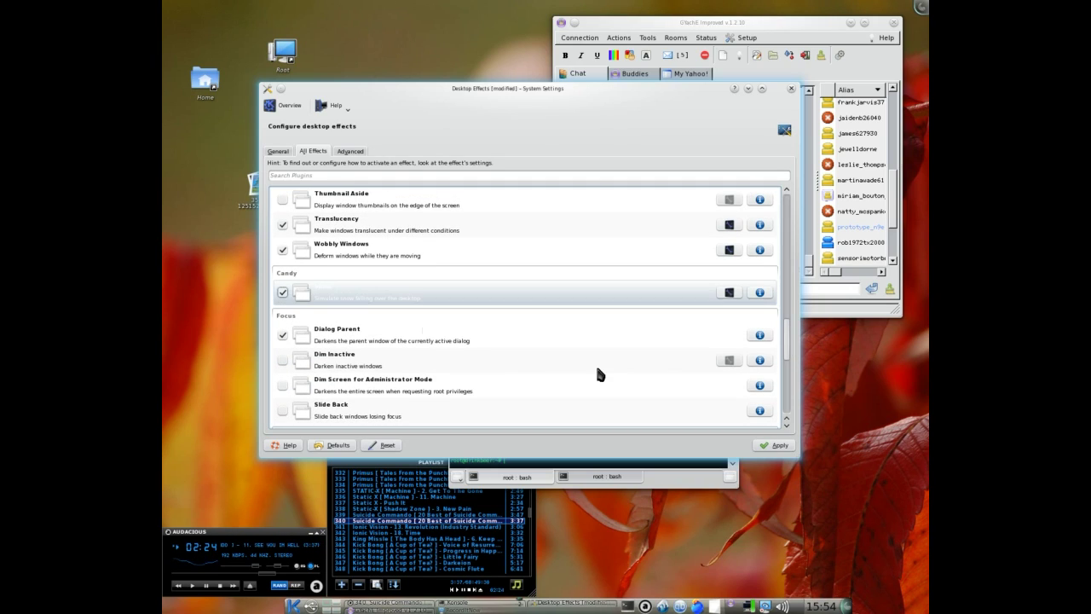
click(779, 445)
click(729, 292)
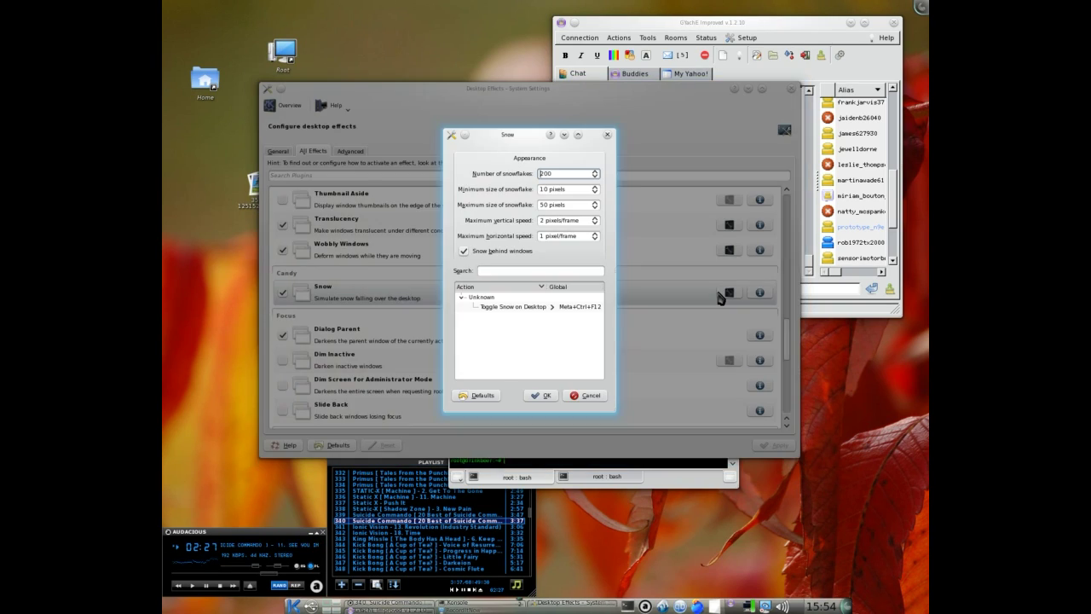
click(591, 396)
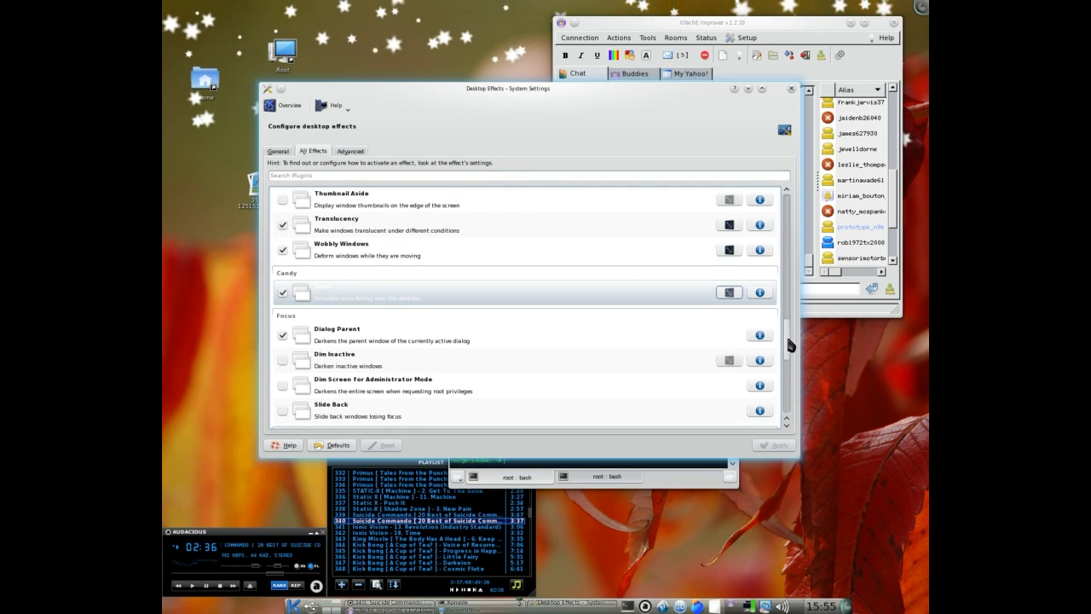
Step: Enable the Thumbnail Aside effect in the Appearance category and apply the change
drag(790, 341, 792, 316)
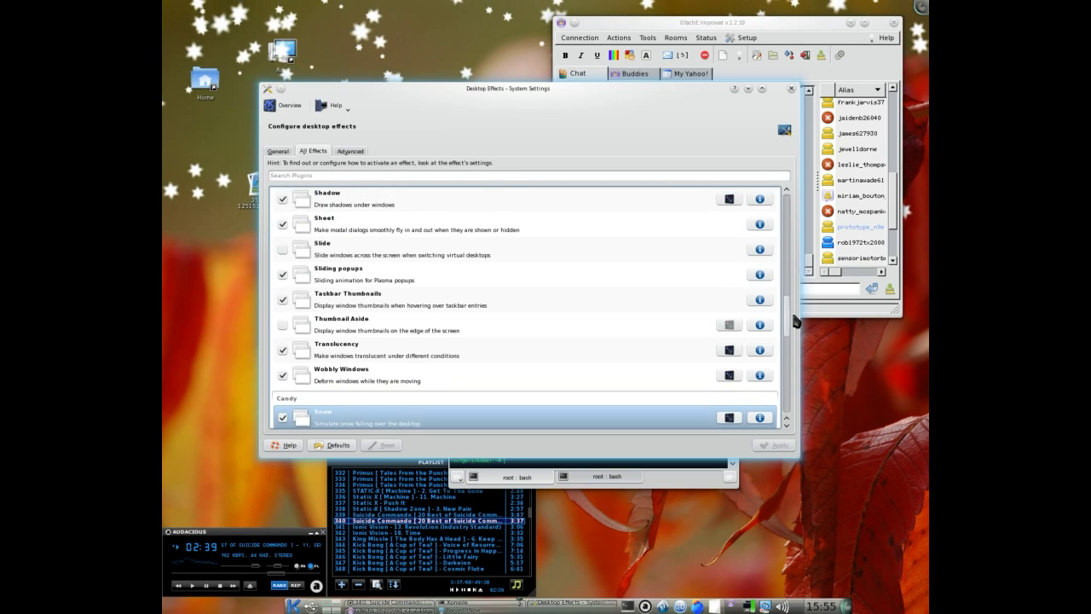
click(278, 335)
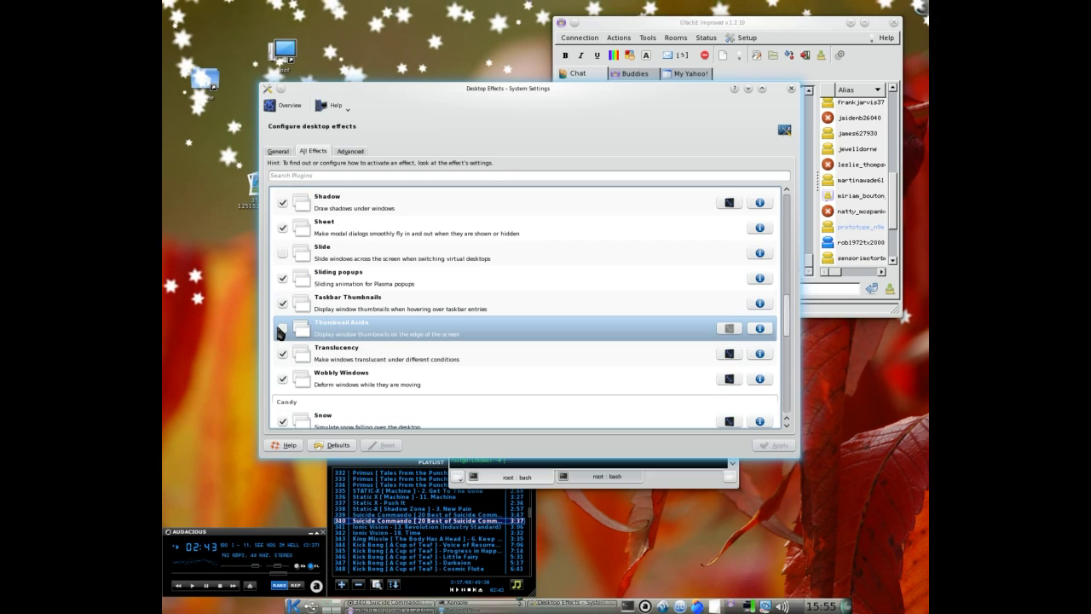
click(282, 331)
click(786, 450)
Step: Raise the terminal window above the others and return to the Desktop Effects window
drag(787, 324, 789, 303)
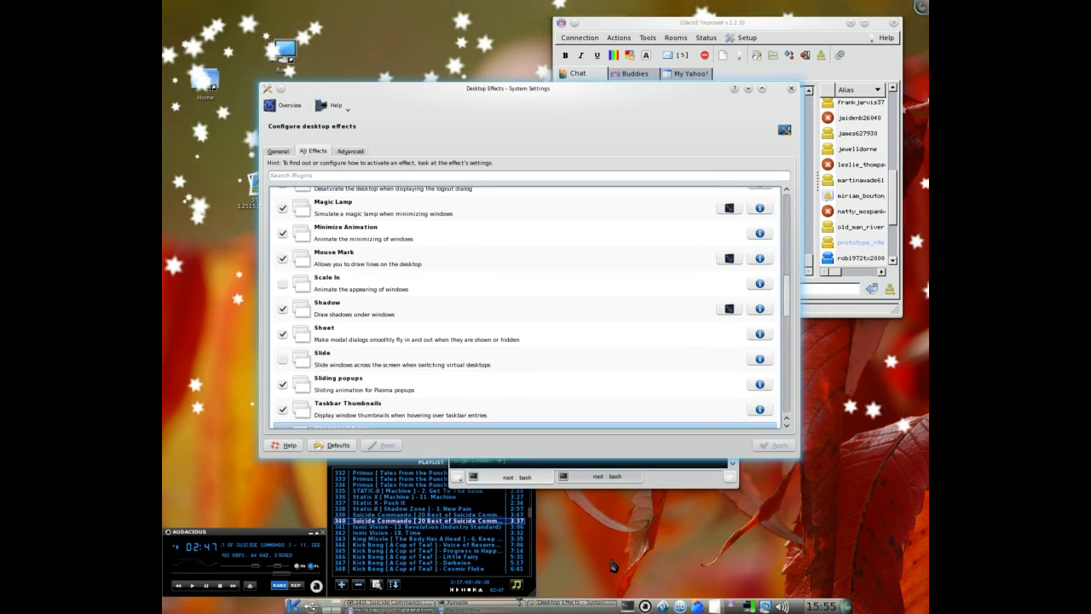
click(689, 482)
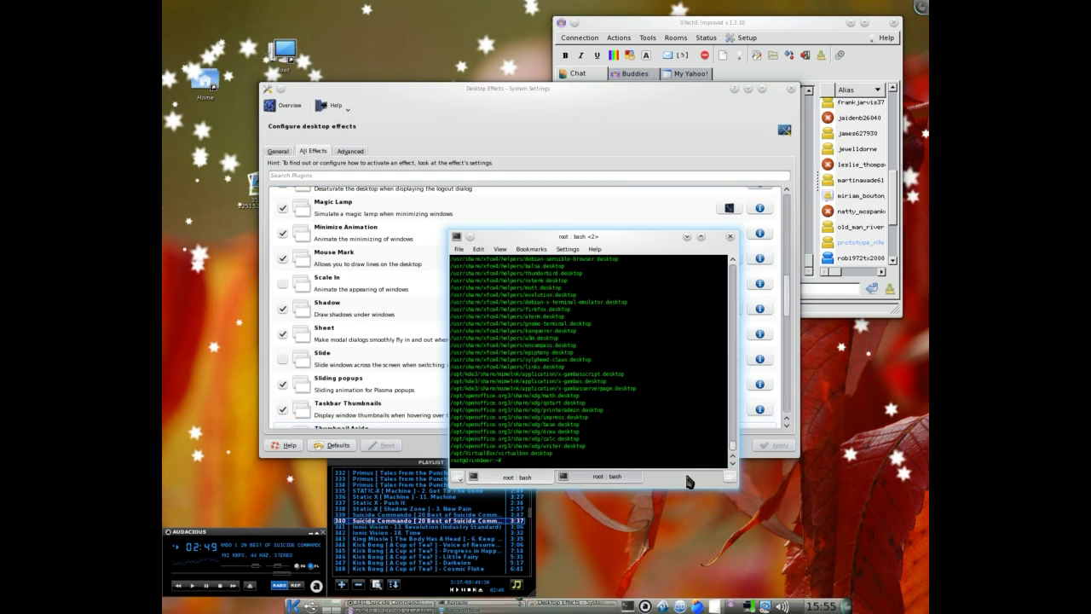
click(431, 113)
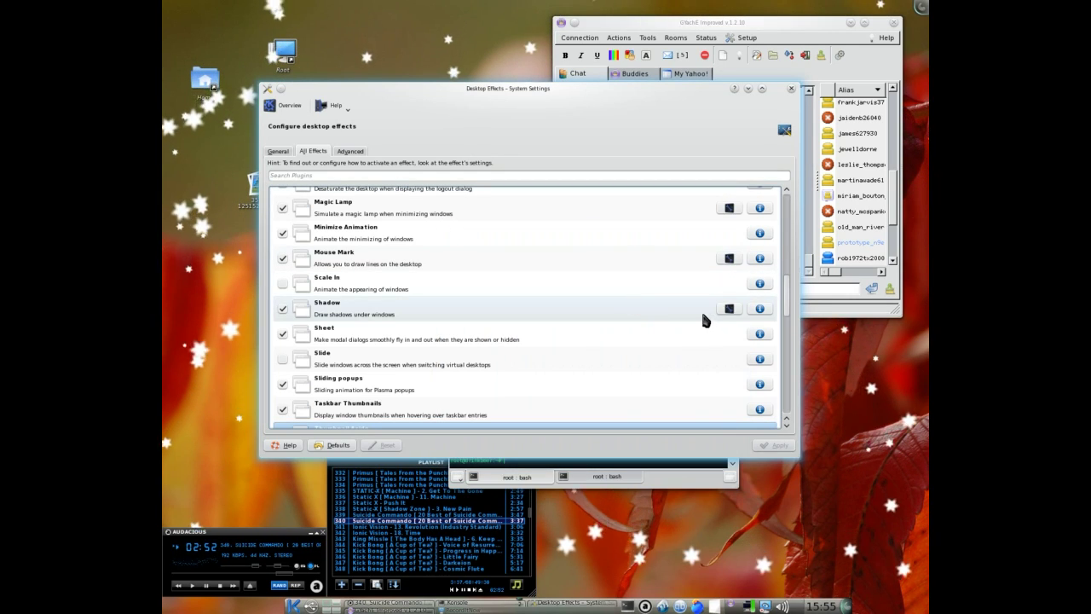
Step: Enable the Looking Glass effect under Accessibility, apply it, and review its radius and zoom shortcuts without changes
scroll(704, 320, up, 2)
scroll(469, 310, up, 1)
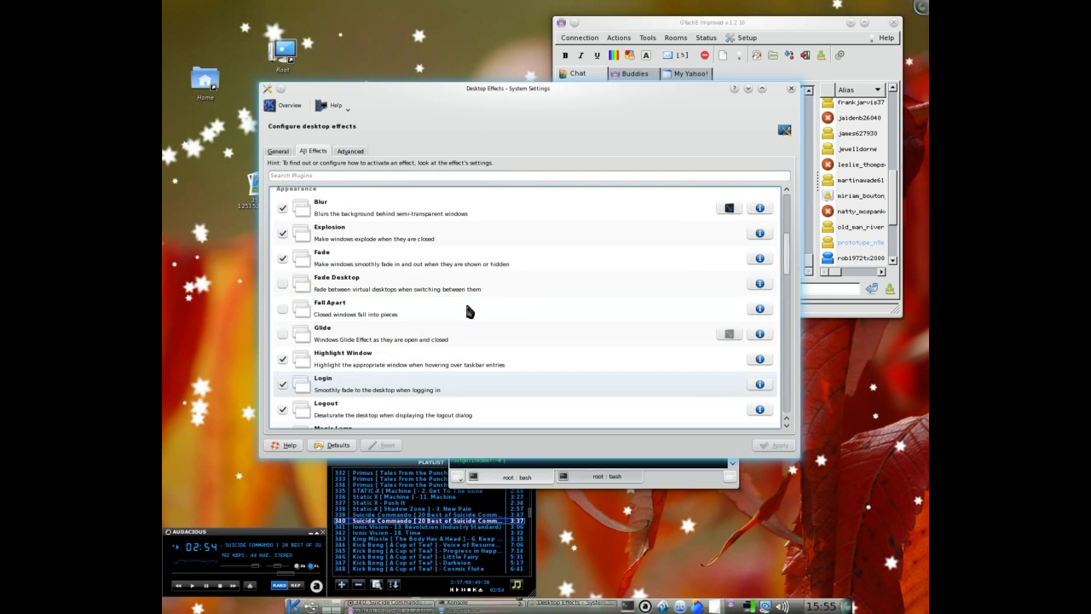
scroll(467, 312, up, 1)
scroll(469, 310, up, 2)
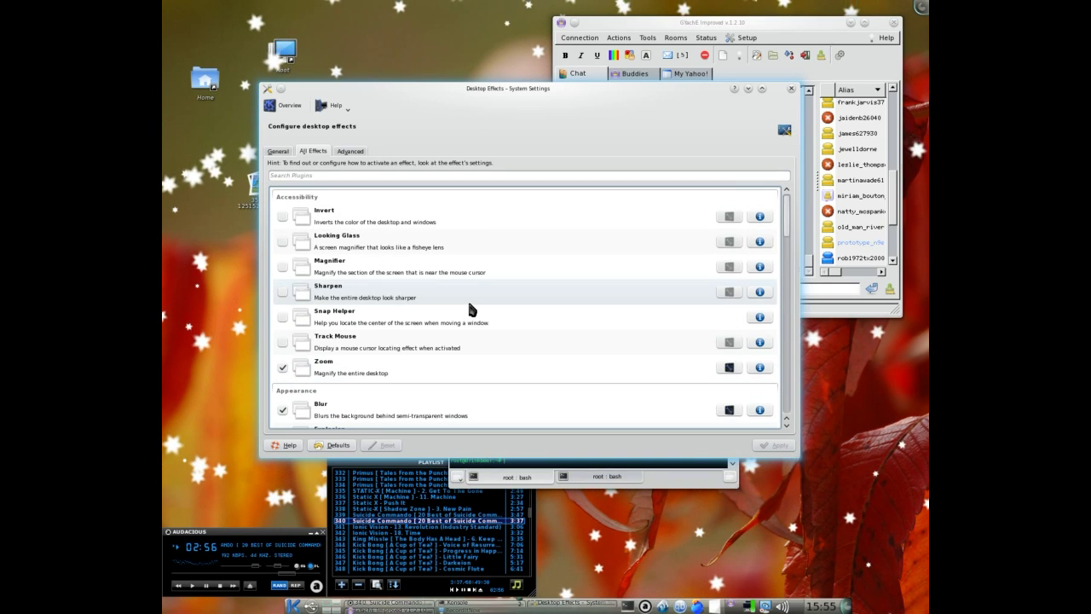
click(283, 242)
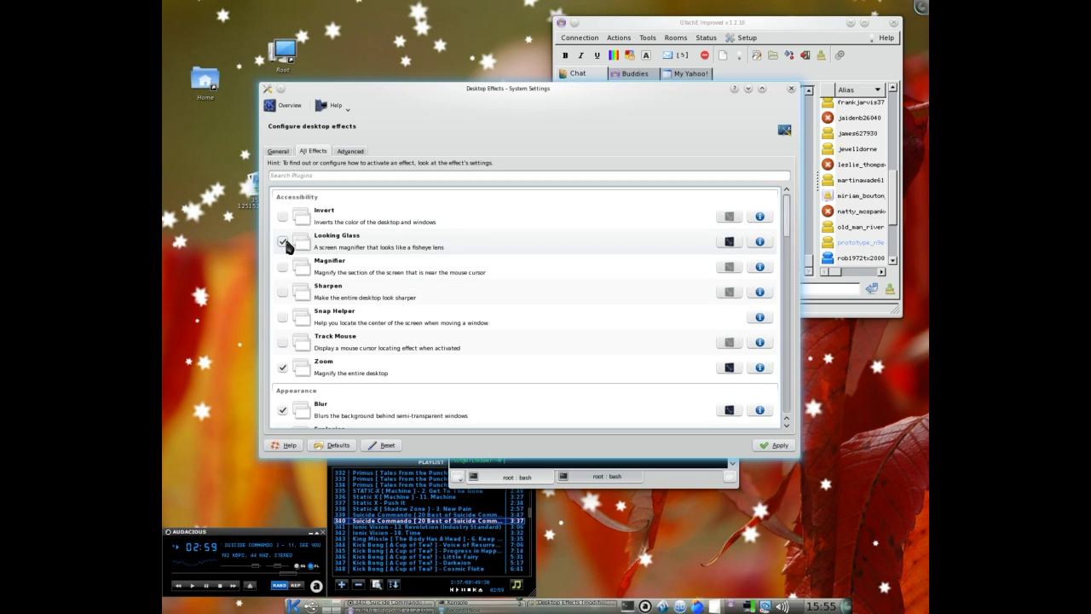
click(730, 241)
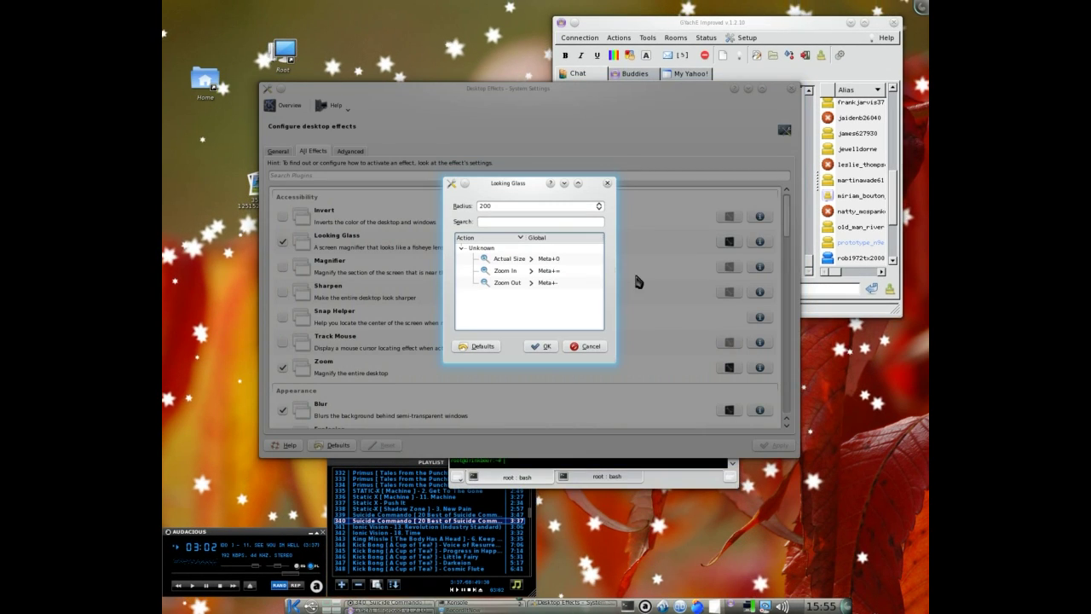
click(592, 347)
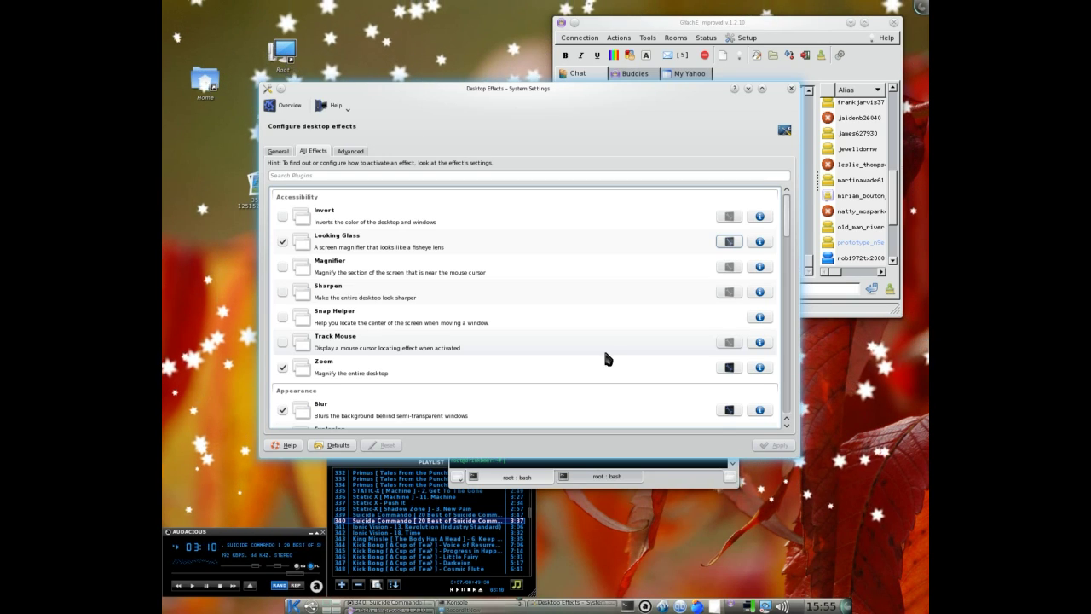
Step: Try out the Looking Glass by zooming in repeatedly and resetting to actual size, twice
key(super+equal)
key(super+equal)
key(super+equal)
key(super+equal)
key(super+0)
key(super+equal)
key(super+equal)
key(super+equal)
key(super+0)
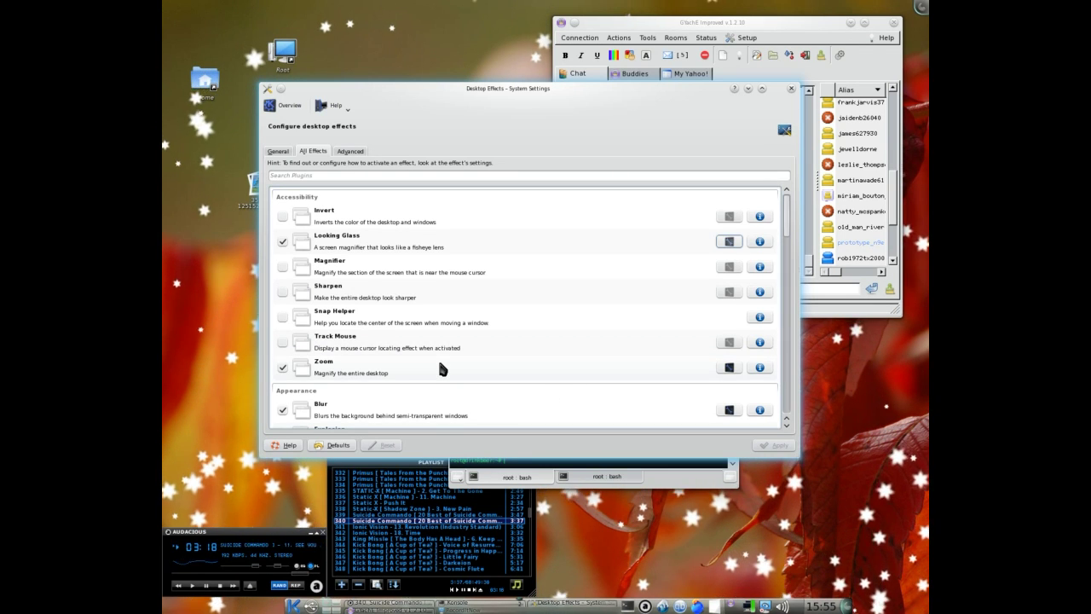
Step: Enable the Sharpen and Magnifier effects, apply them, and review the Magnifier settings without changing them
click(283, 293)
click(764, 446)
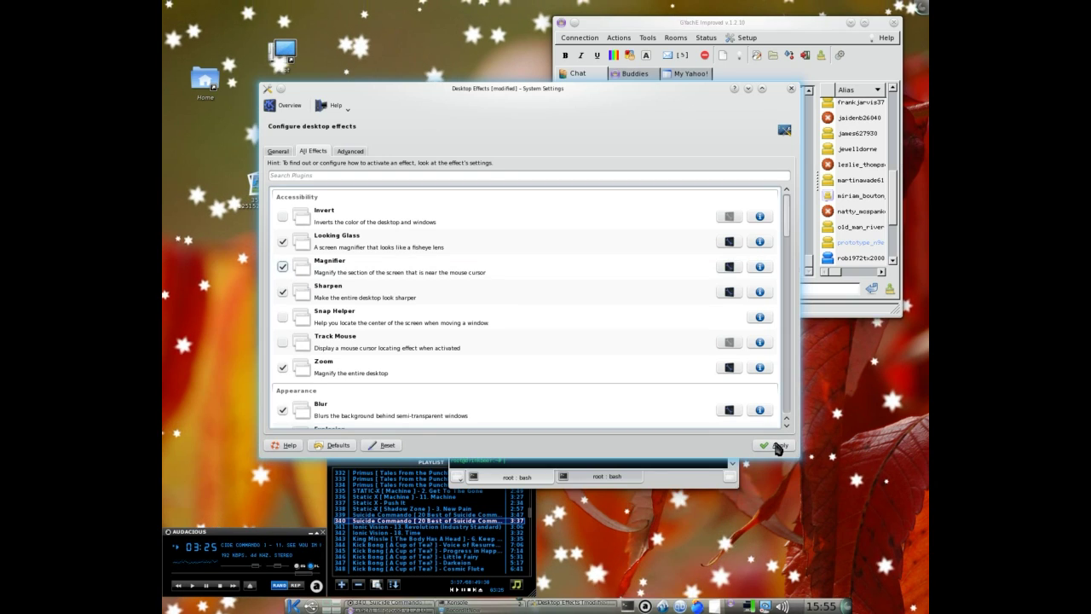
click(730, 267)
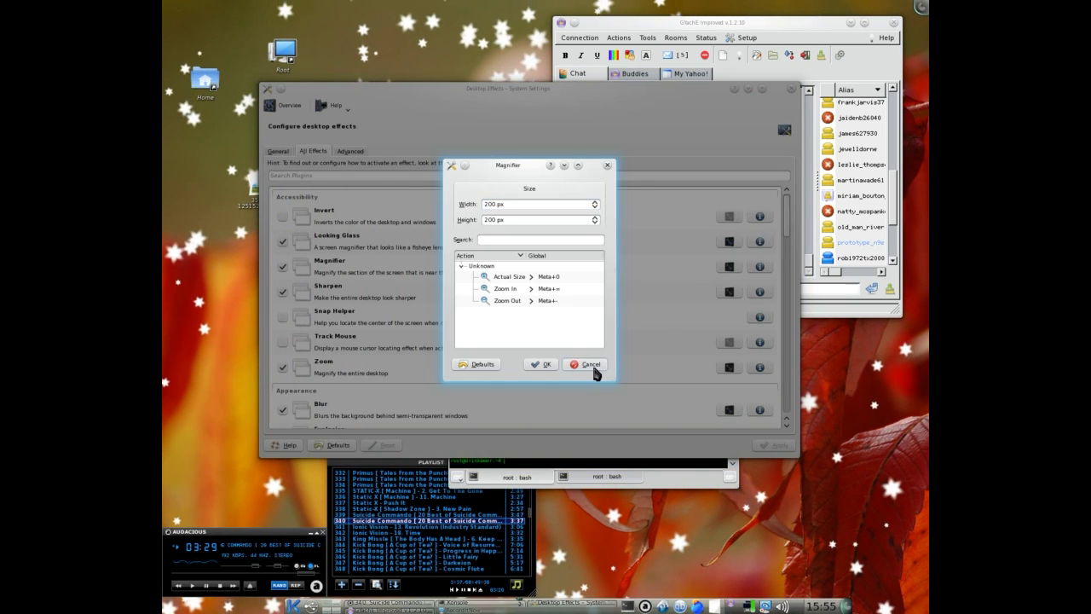
click(597, 369)
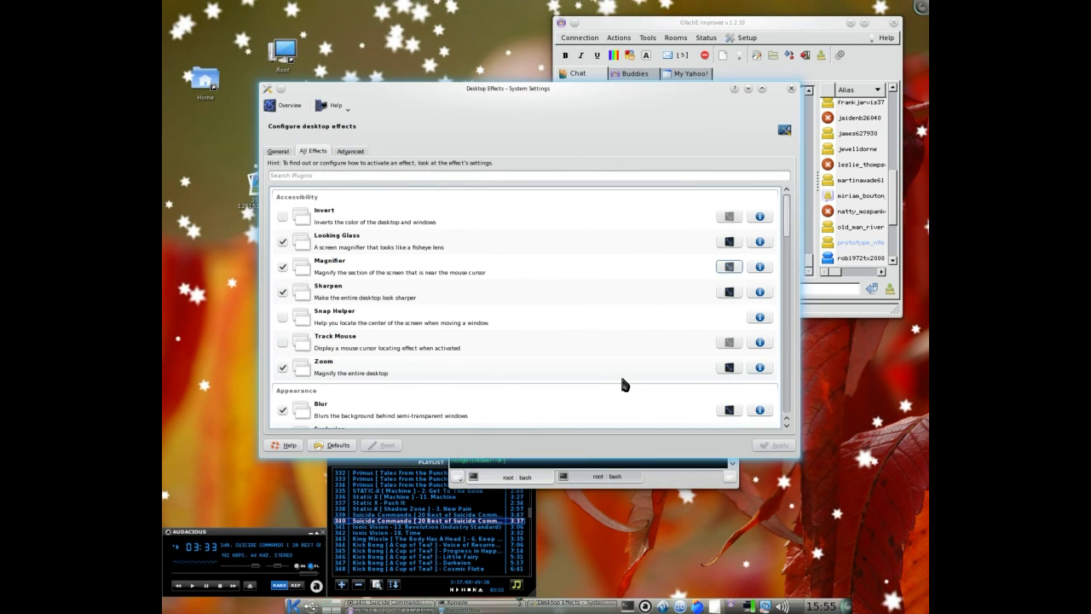
Step: Disable the Looking Glass effect and apply the change
click(283, 242)
click(766, 446)
click(768, 446)
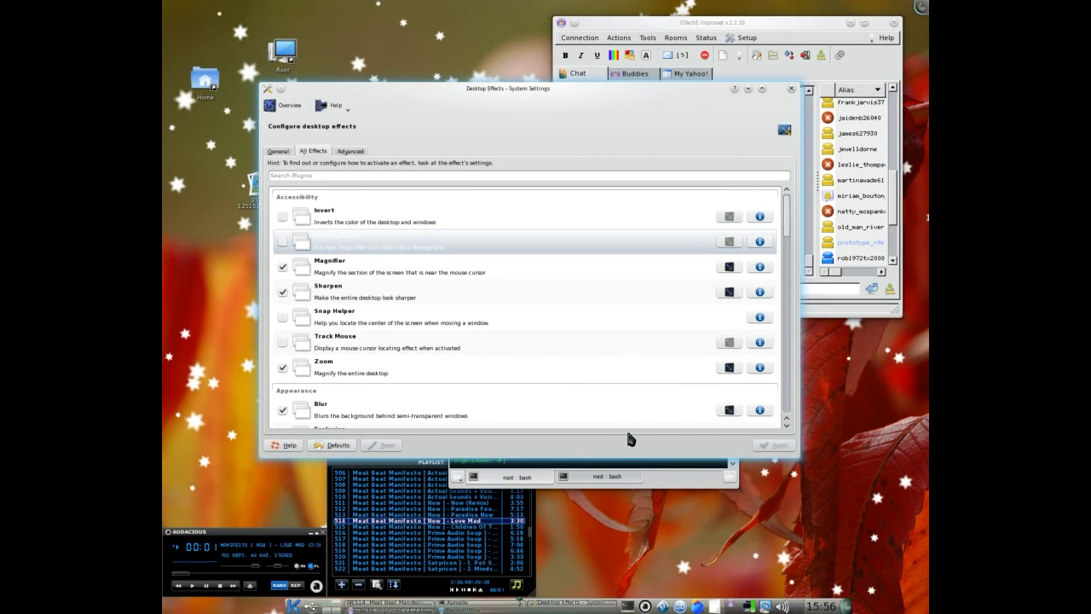
Step: Recheck the Magnifier's size and zoom shortcuts and close its settings unchanged
click(379, 271)
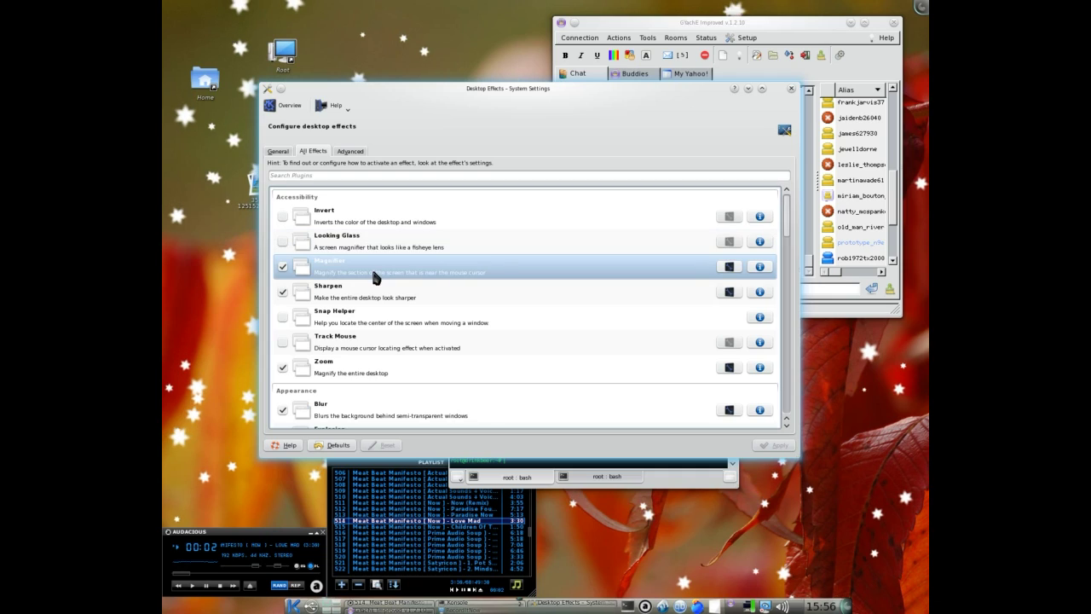
click(729, 267)
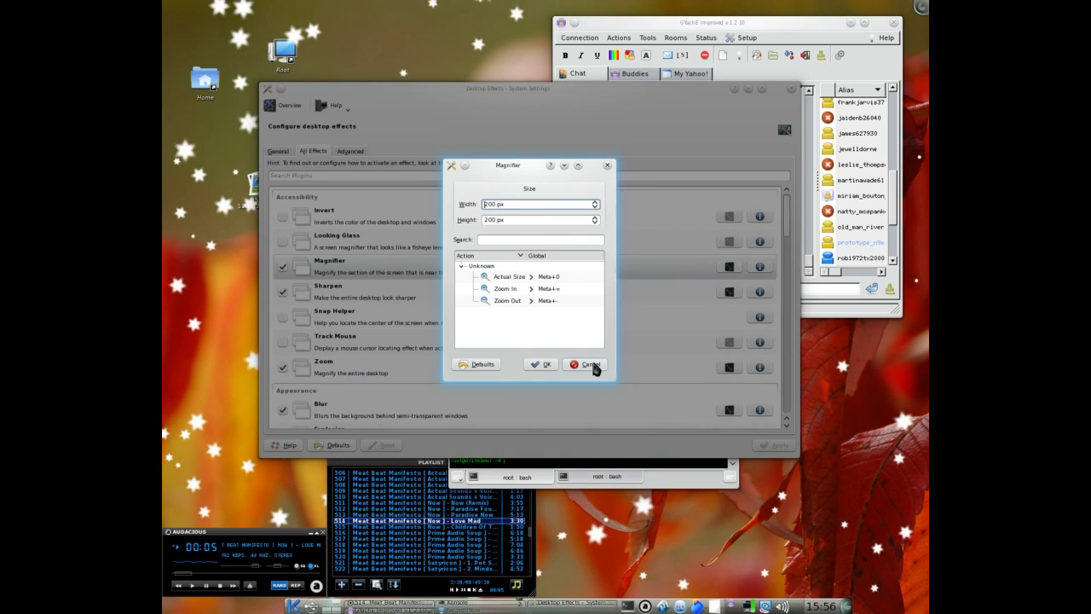
click(592, 366)
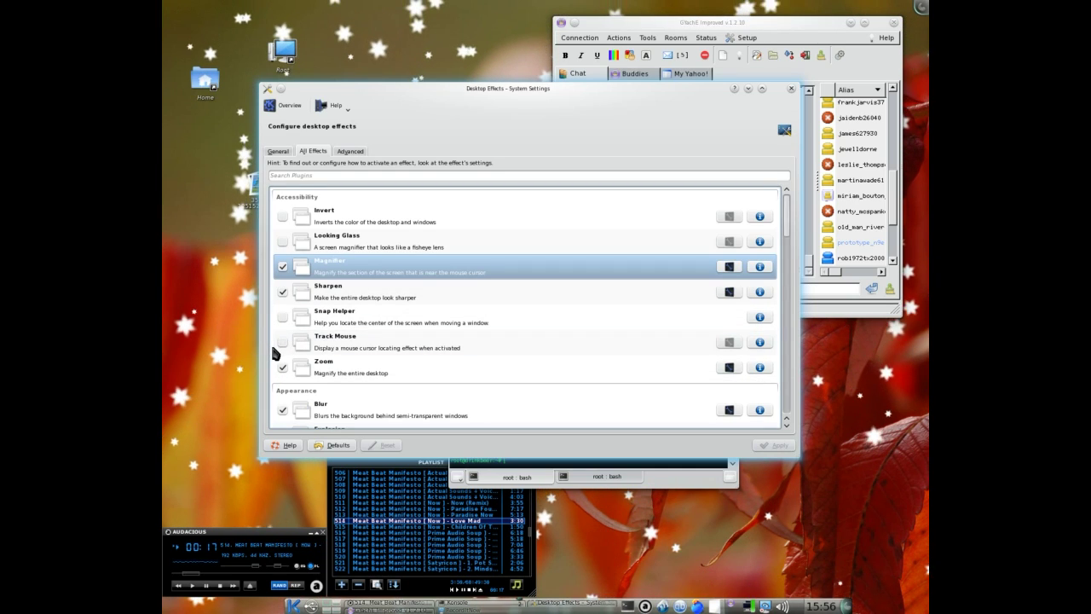
Step: Enable and apply the Track Mouse effect, check its modifier keys, and trigger the stars around the pointer
click(282, 342)
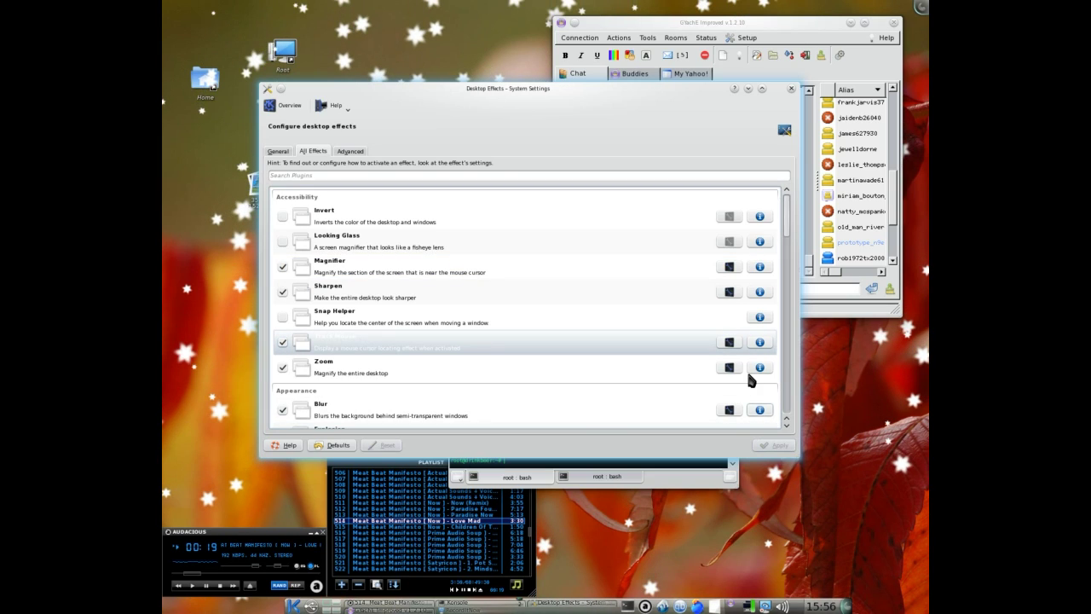
click(729, 344)
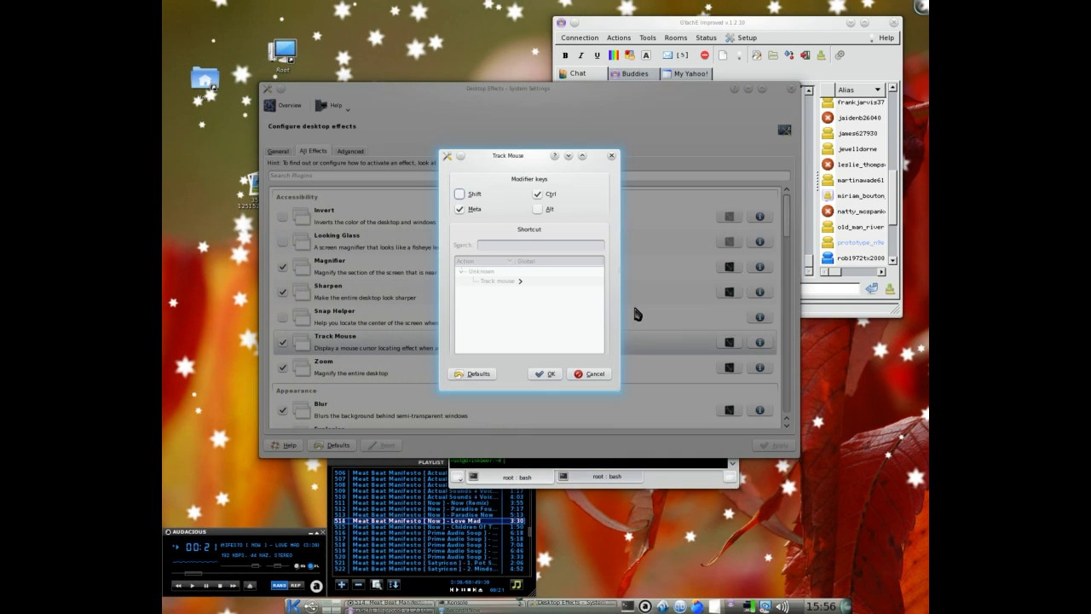
click(600, 375)
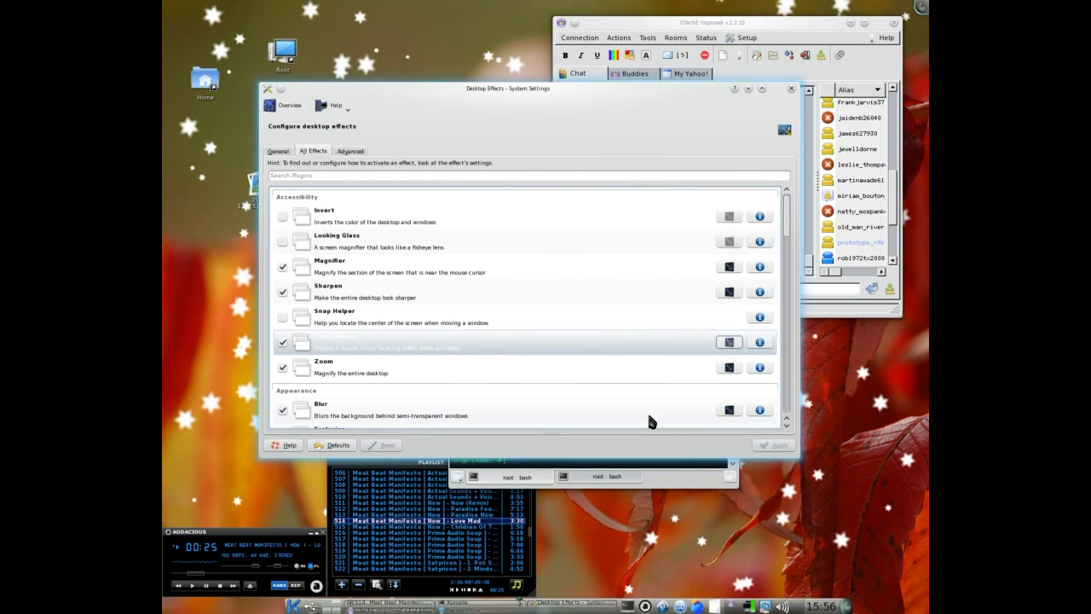
key(ctrl+super)
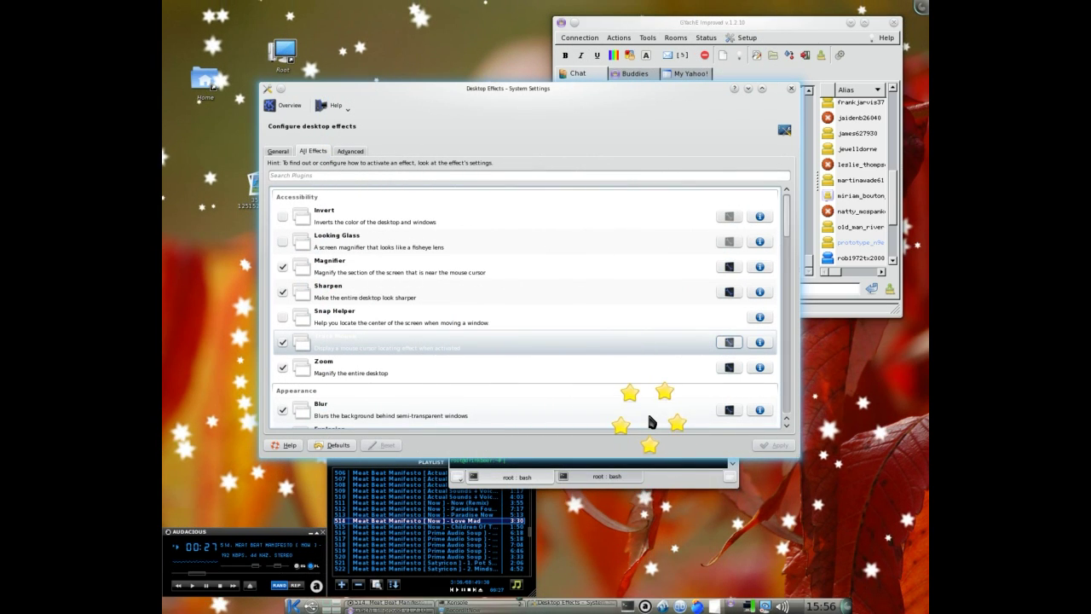
Step: Enable the Invert effect under Accessibility, apply it, and review its toggle shortcuts without changes
scroll(403, 346, down, 1)
scroll(401, 341, up, 2)
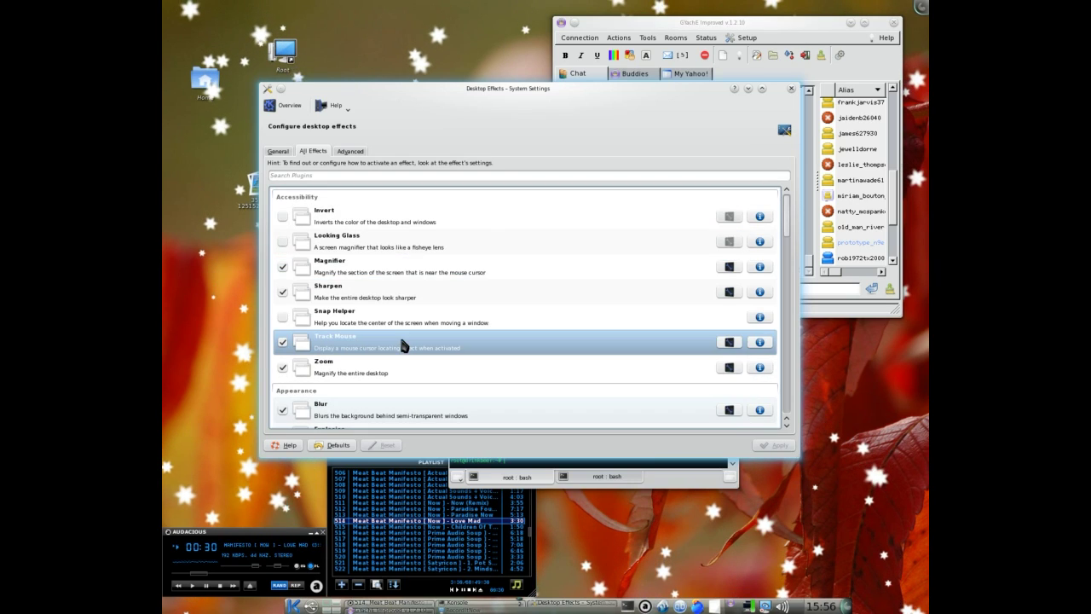
click(287, 226)
click(282, 215)
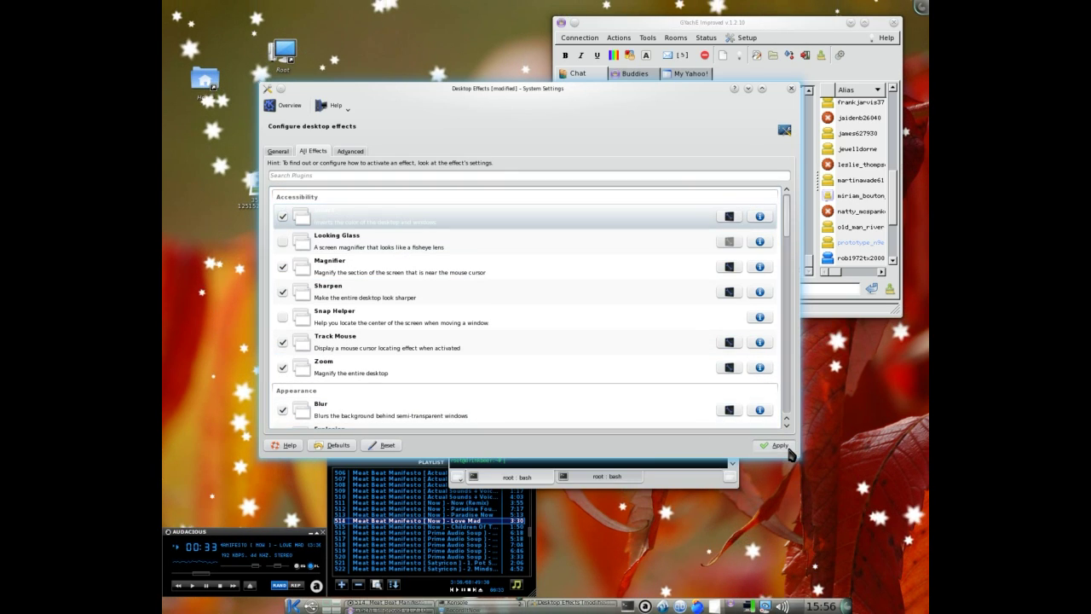
click(729, 217)
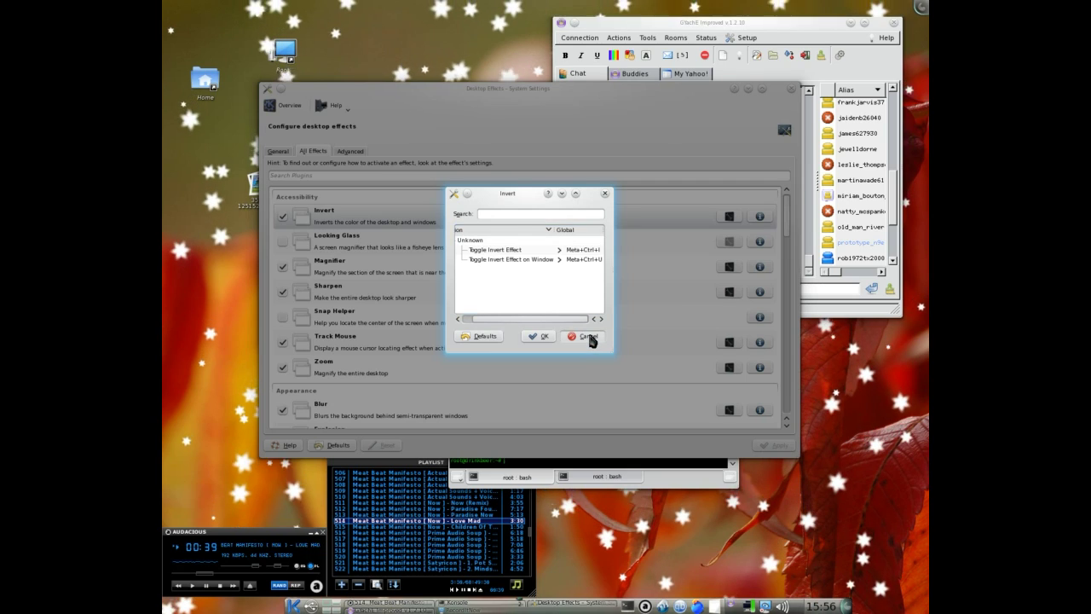
click(588, 337)
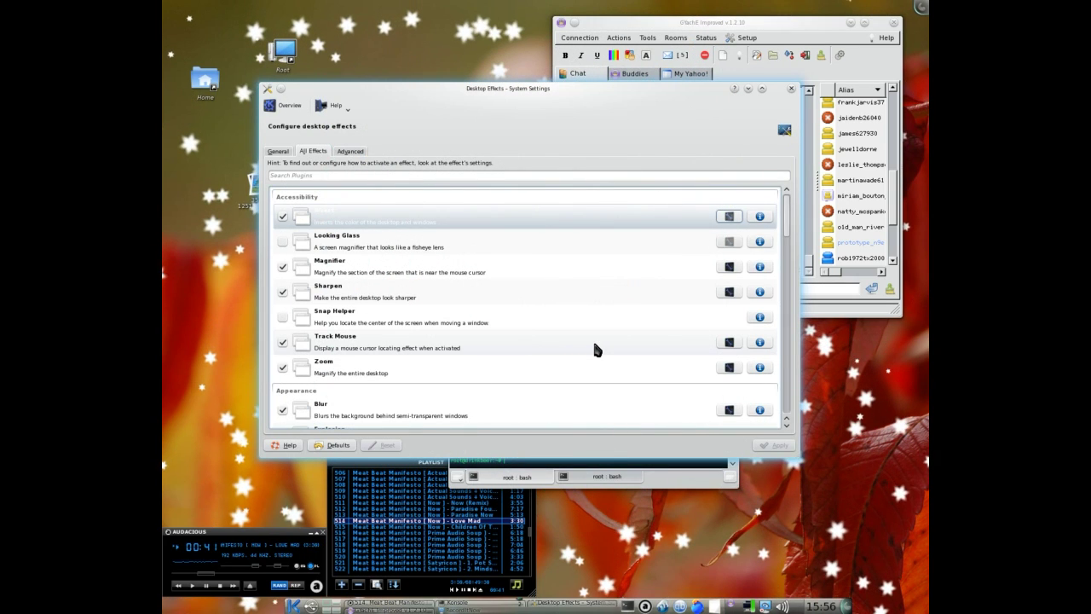
Step: Toggle colour inversion repeatedly for the whole desktop and for the Desktop Effects window, leaving the desktop inverted
key(ctrl+super+i)
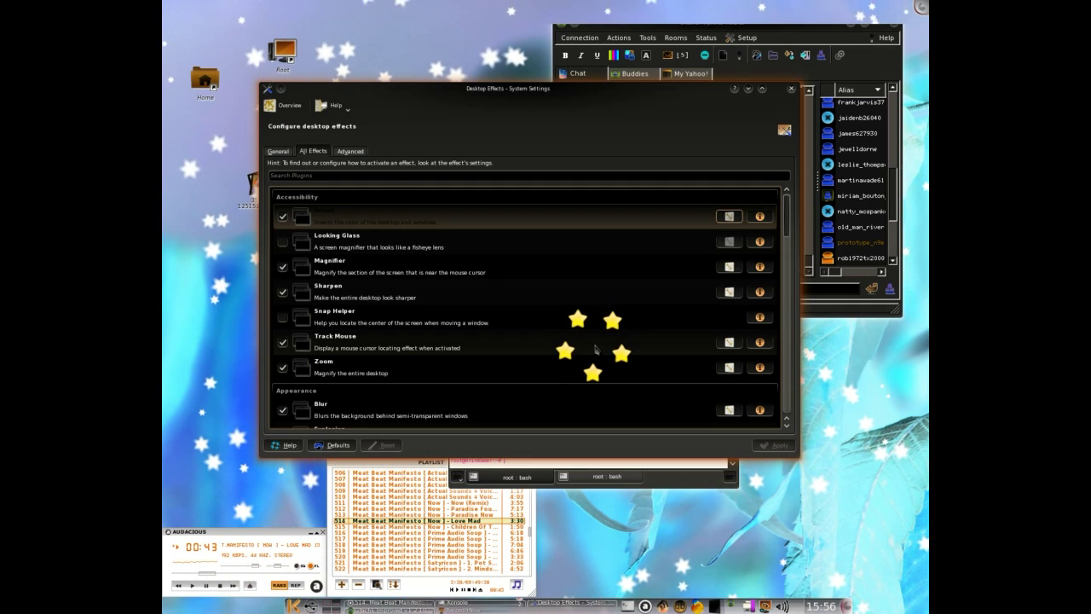
key(ctrl+super+i)
key(ctrl+super+u)
key(ctrl+super+u)
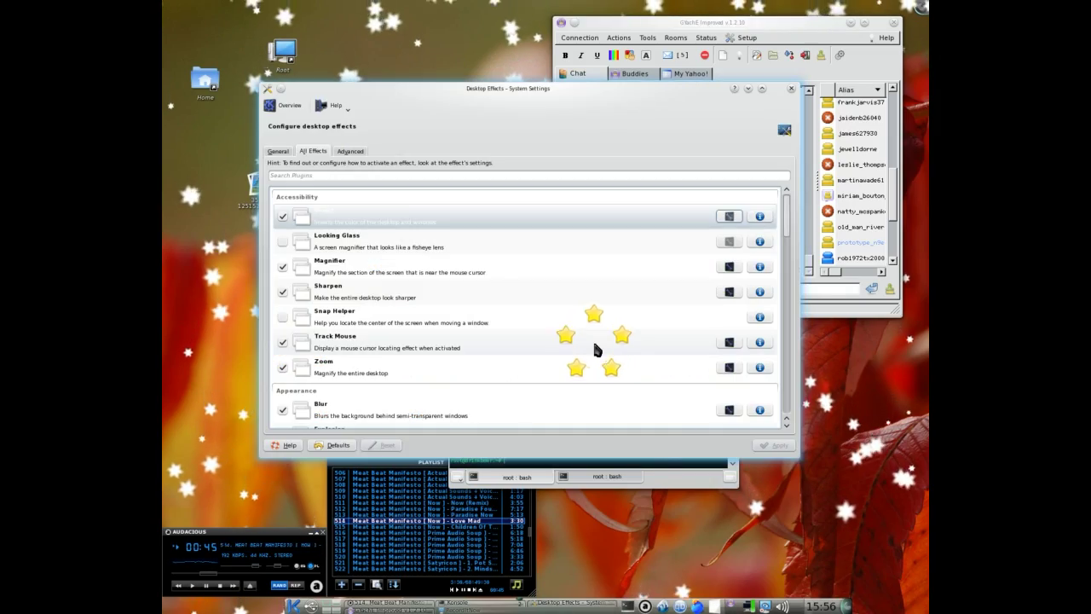
key(ctrl+super+i)
key(ctrl+super+u)
key(ctrl+super+u)
key(ctrl+super+u)
key(ctrl+super+u)
key(ctrl+super+i)
key(ctrl+super+u)
key(ctrl+super+i)
key(ctrl+super+u)
key(ctrl+super+u)
key(ctrl+super+u)
key(ctrl+super+i)
key(ctrl+super+u)
key(ctrl+super+i)
key(ctrl+super+u)
key(ctrl+super+i)
key(ctrl+super+u)
key(ctrl+super+u)
key(ctrl+super+i)
key(ctrl+super+i)
key(ctrl+super+u)
key(ctrl+super+i)
key(ctrl+super+u)
key(ctrl+super+u)
key(ctrl+super+i)
key(ctrl+super+i)
key(ctrl+super+u)
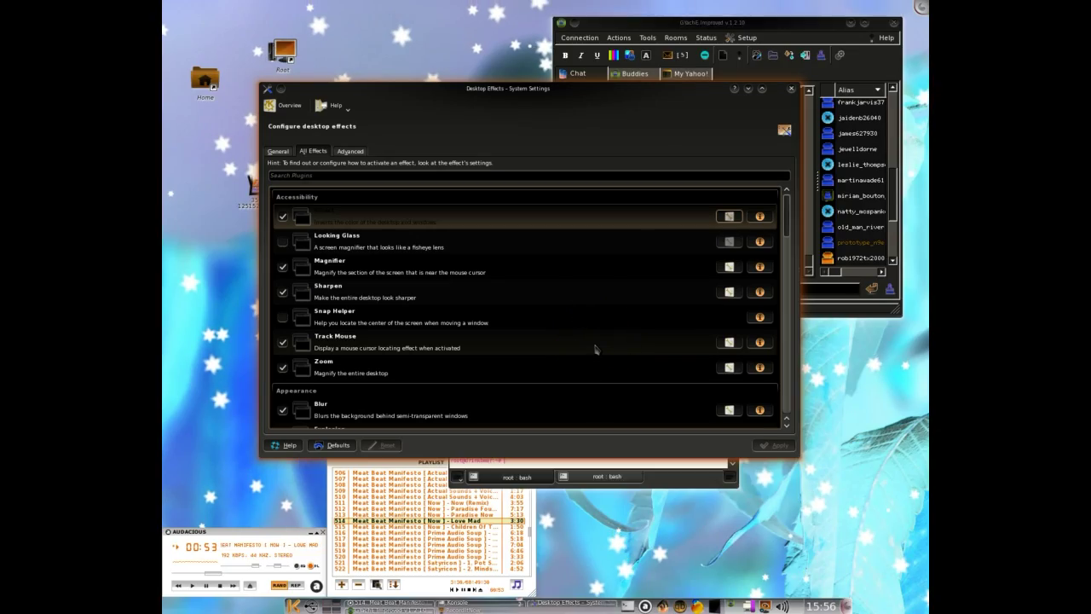
Step: Enable the Show Paint effect under Tools and move the Desktop Effects window to the upper part of the desktop
scroll(579, 354, down, 5)
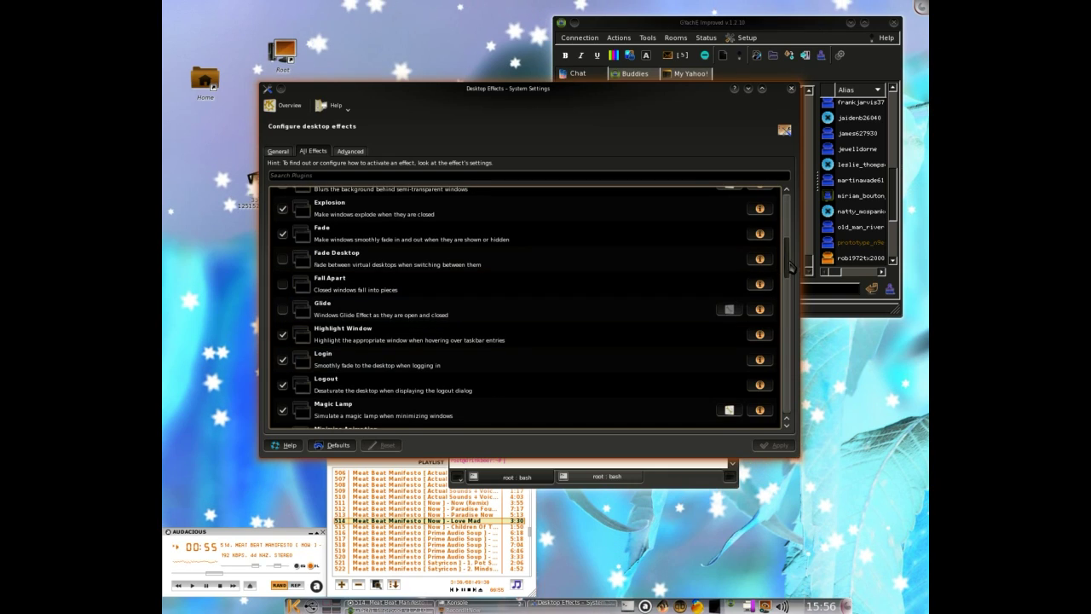
drag(788, 271, 773, 380)
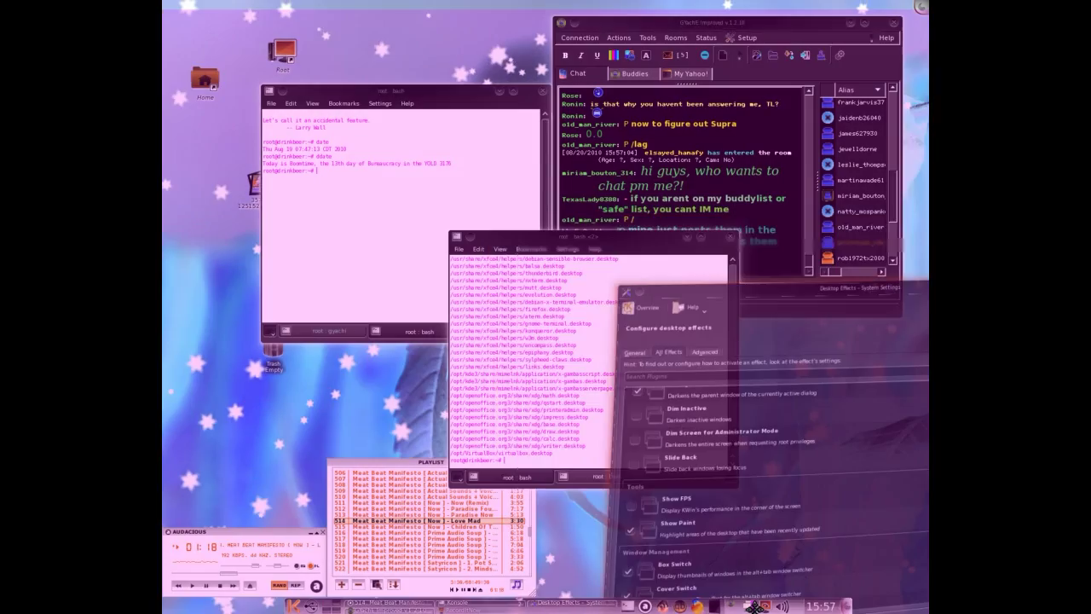
drag(755, 607, 566, 419)
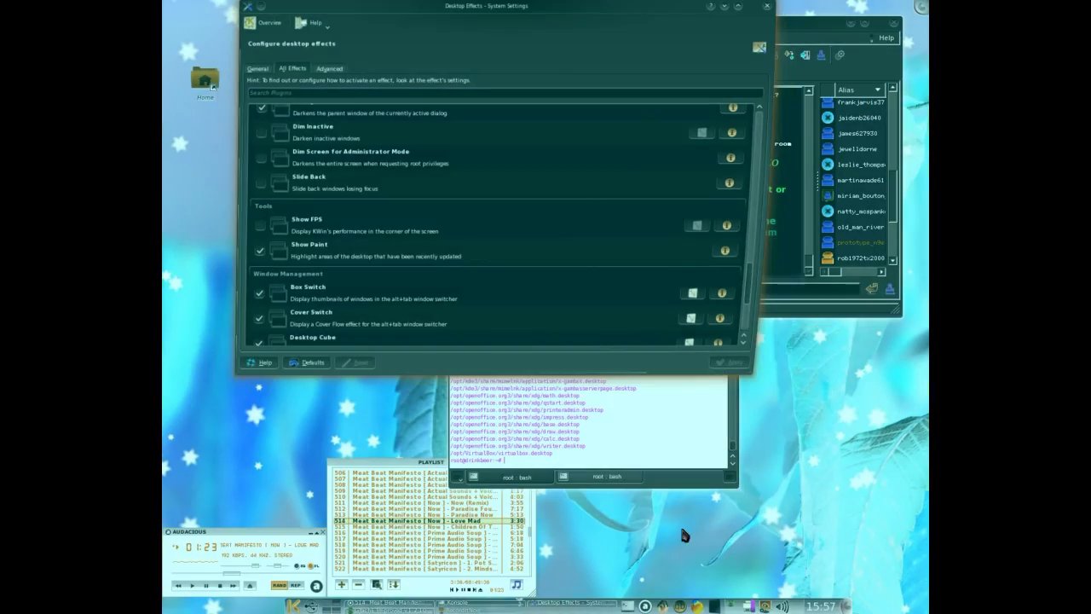
Step: Bring the lower terminal window to the front and shrink its height to a size of 92 x 21
click(635, 400)
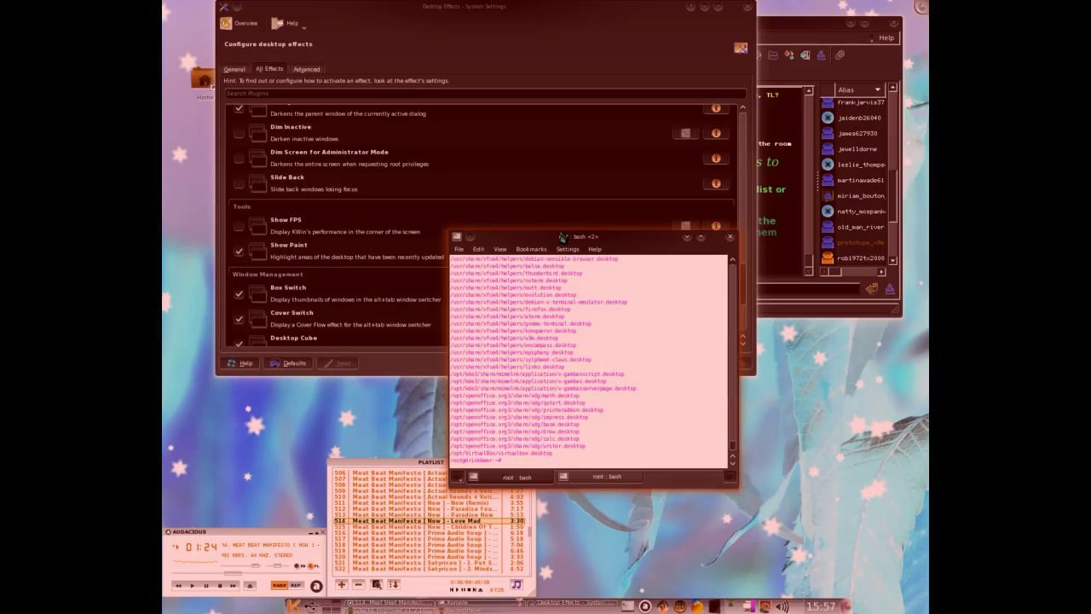
drag(561, 232, 380, 370)
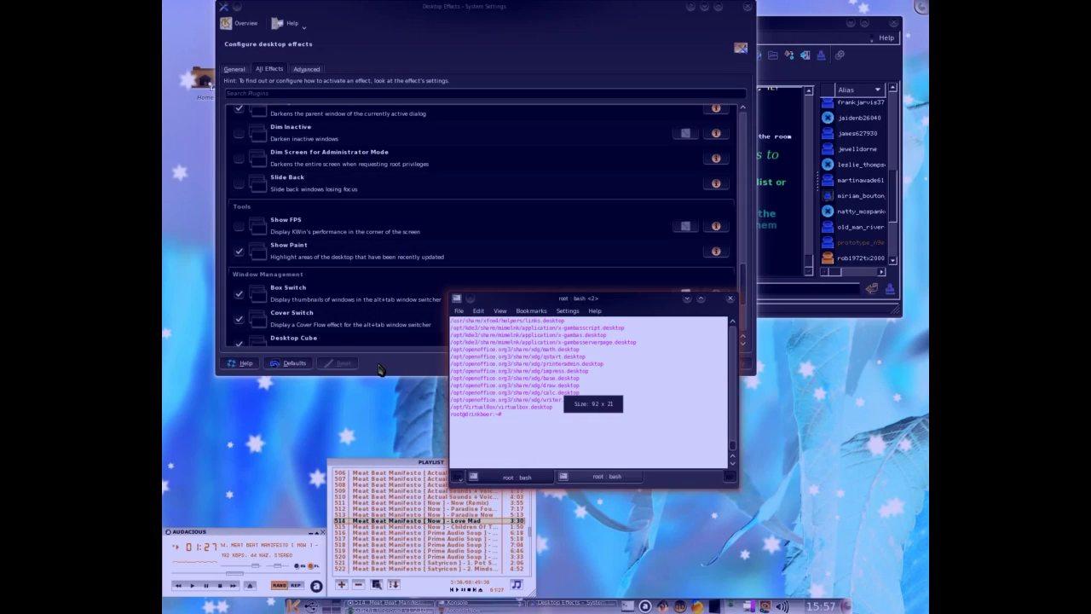
Step: Return to the general settings of Desktop Effects and suspend desktop effects
scroll(341, 213, up, 7)
click(272, 53)
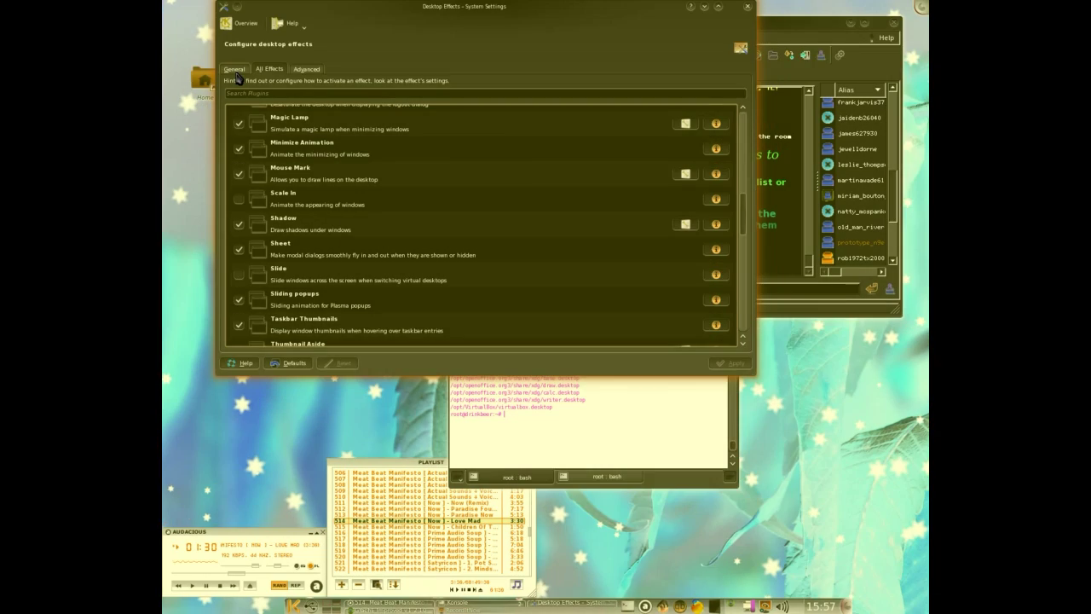
click(235, 71)
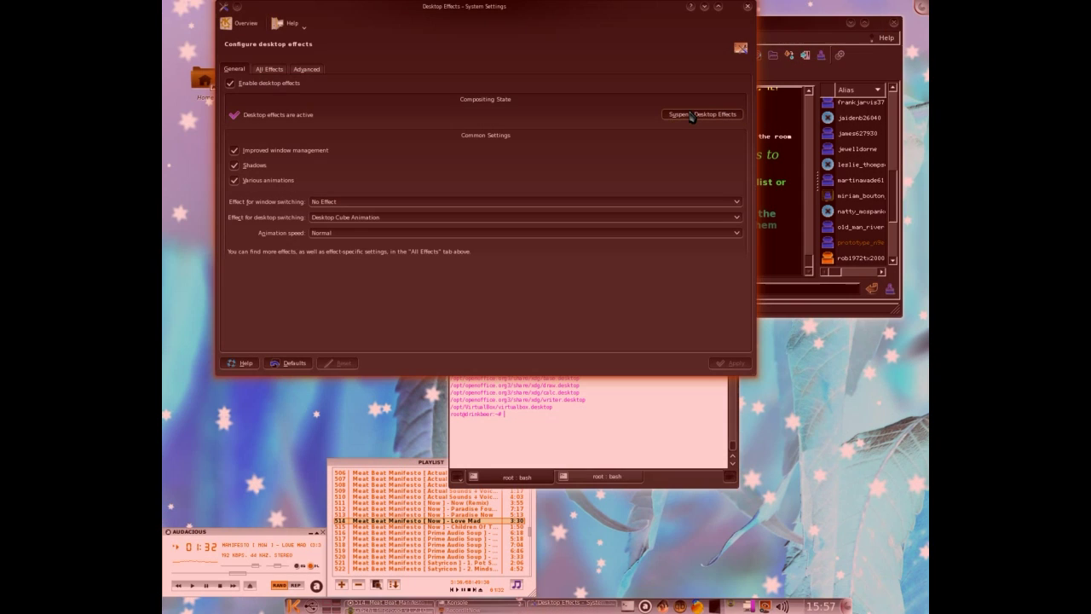
click(691, 115)
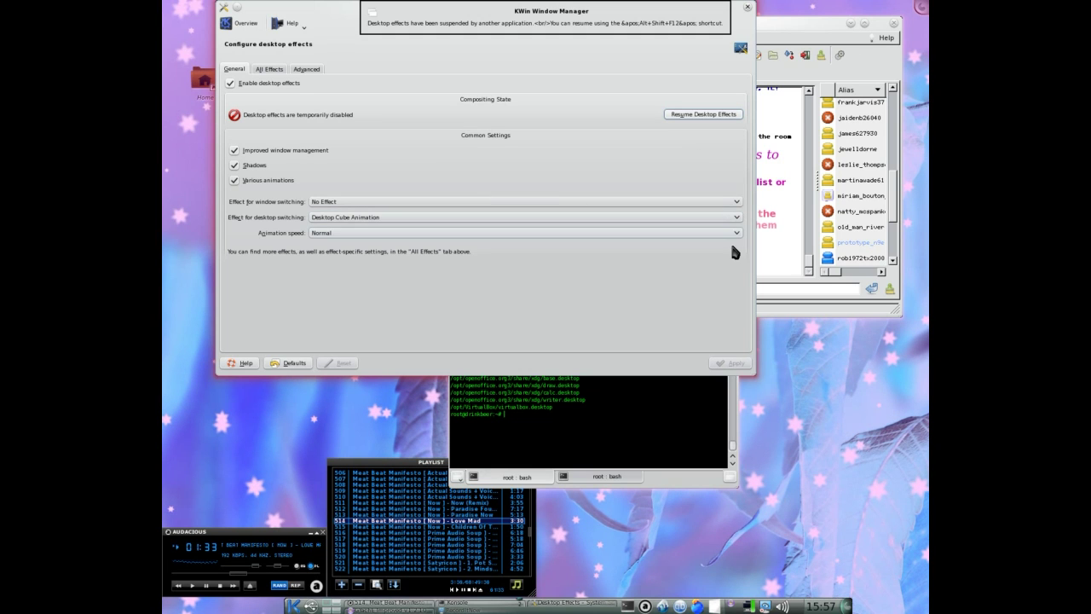